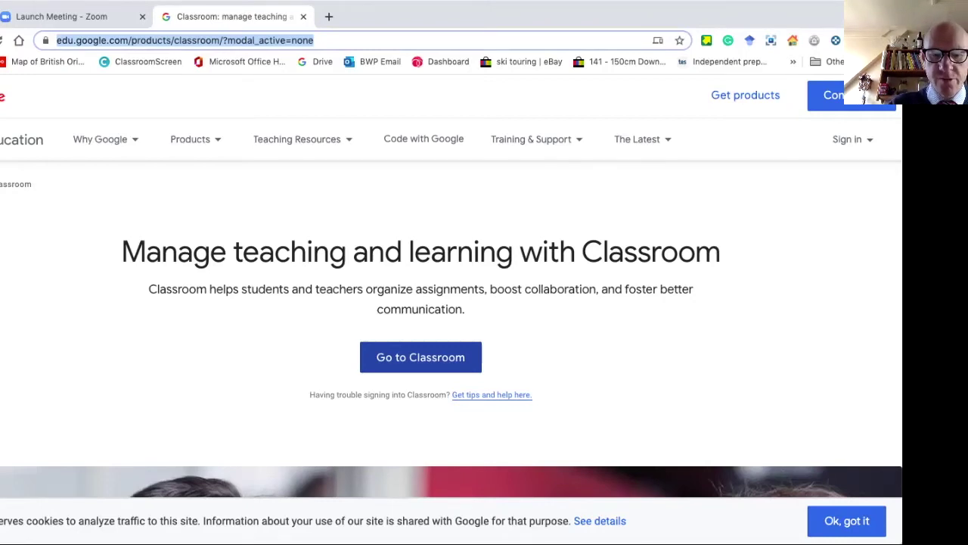
Step: Search the web for "google classroom" and open Google Classroom with the school (beechwoodpark.net) account
{"action": "type", "text": "google classroom"}
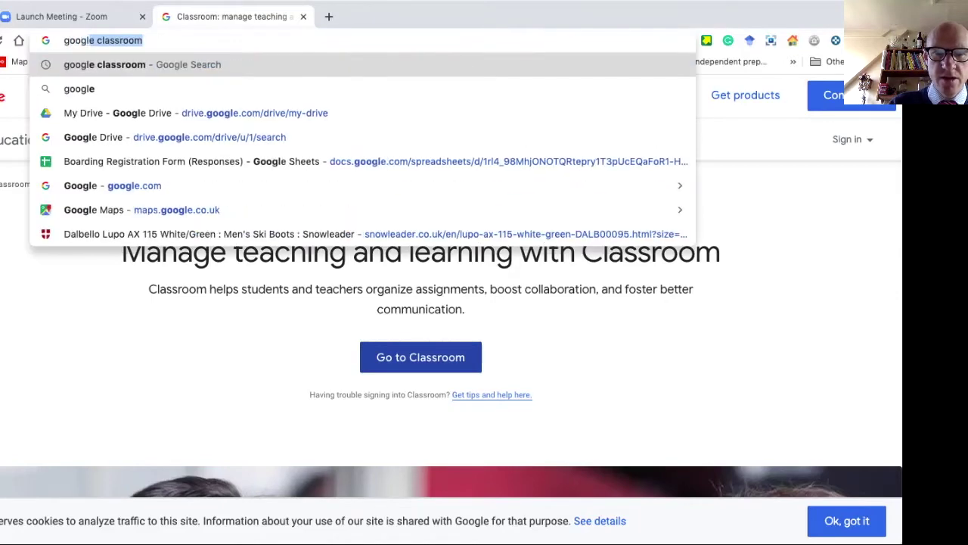
{"action": "key", "text": "Return"}
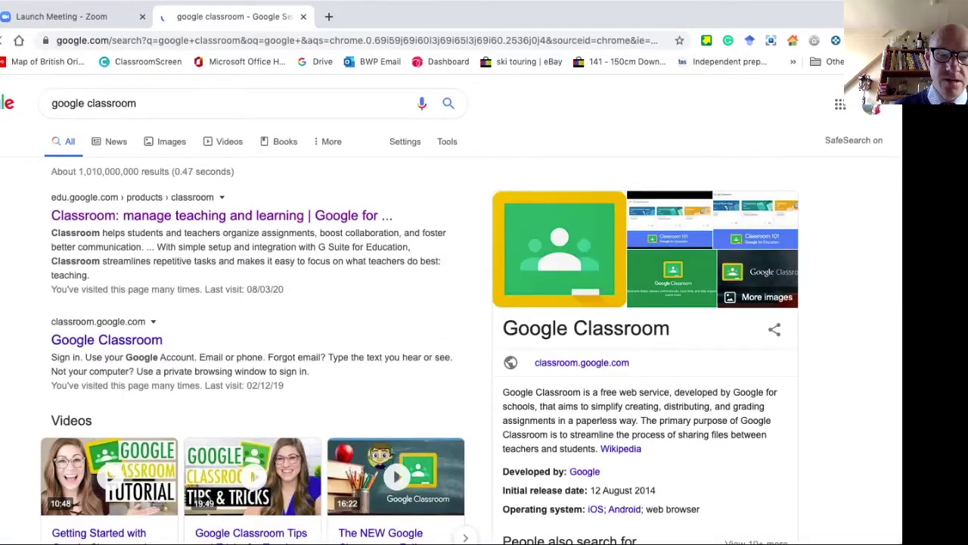
{"action": "left_click", "coordinate": [222, 215]}
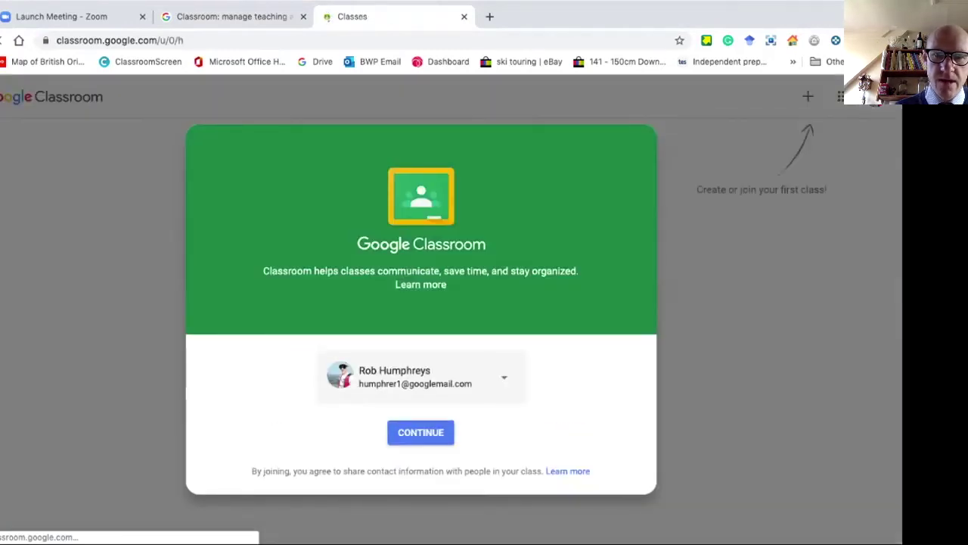
{"action": "left_click", "coordinate": [504, 377]}
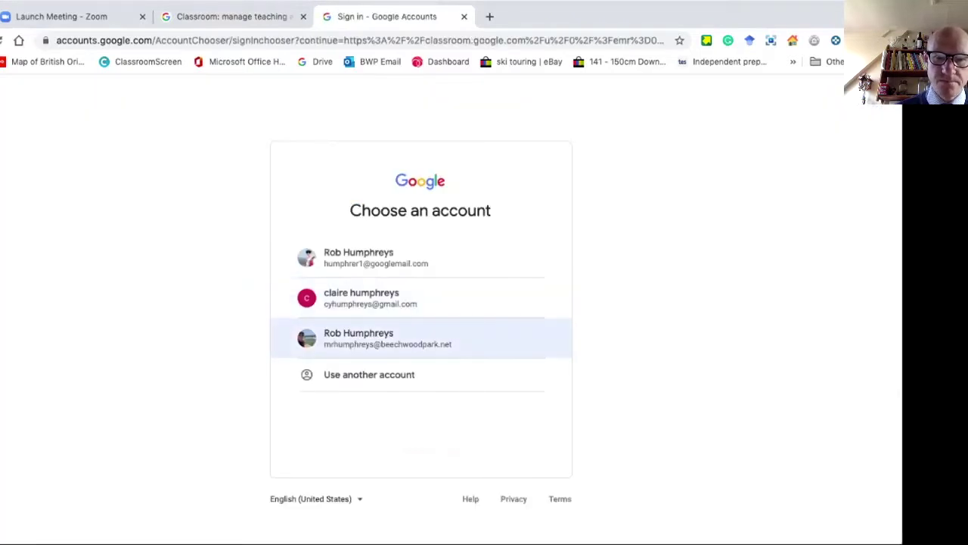
{"action": "left_click", "coordinate": [421, 338]}
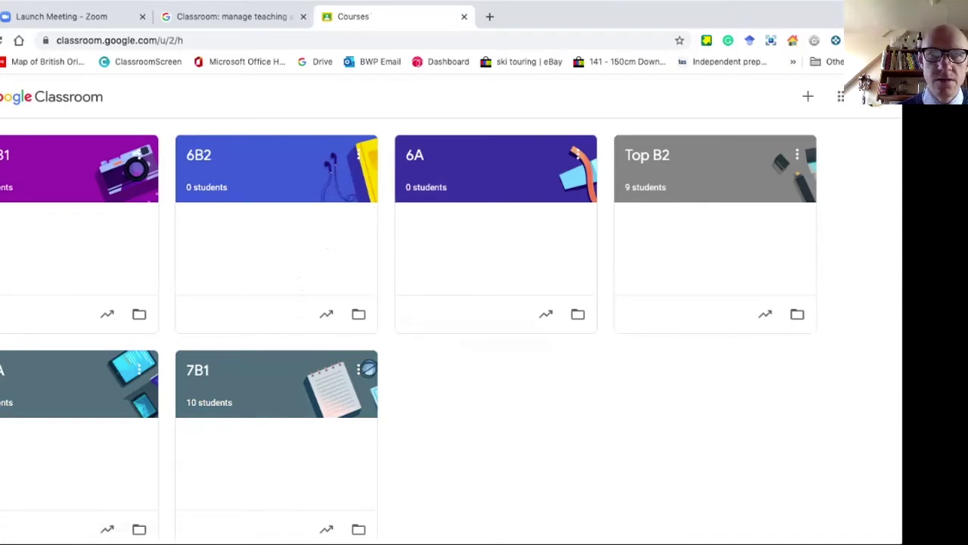
Step: Look through the list of Google apps for the Classroom shortcut
{"action": "left_click", "coordinate": [840, 96]}
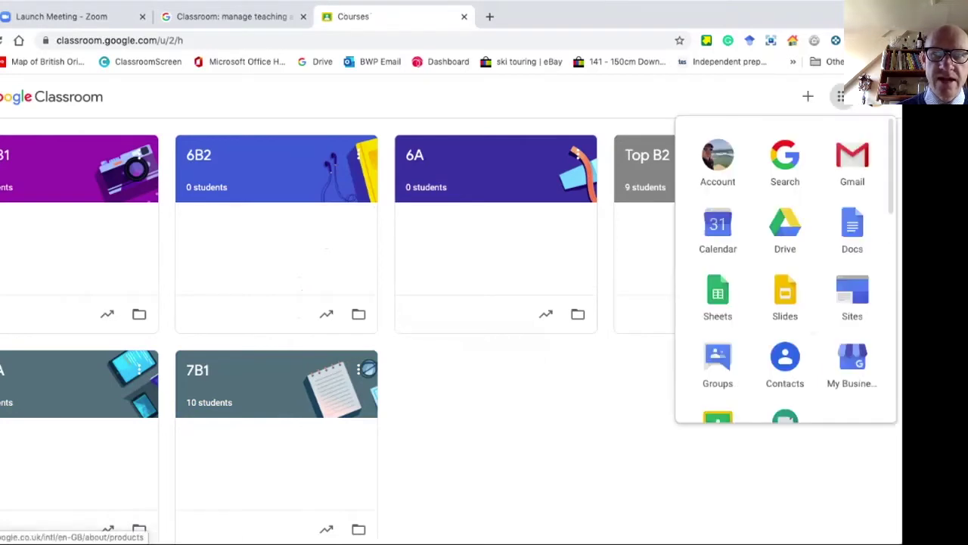
{"action": "scroll", "coordinate": [853, 227], "scroll_direction": "down", "scroll_amount": 3}
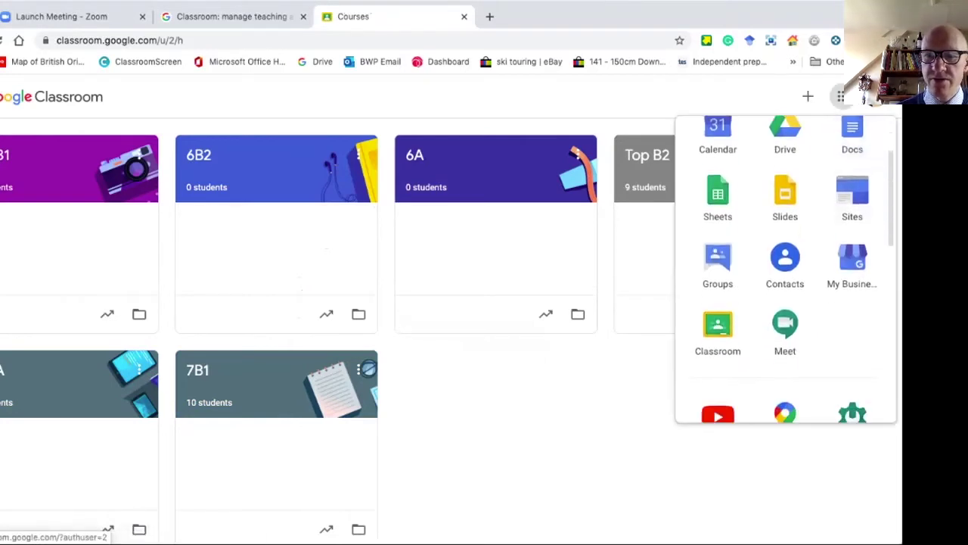
{"action": "key", "text": "Escape"}
{"action": "scroll", "coordinate": [484, 330], "scroll_direction": "down", "scroll_amount": 2}
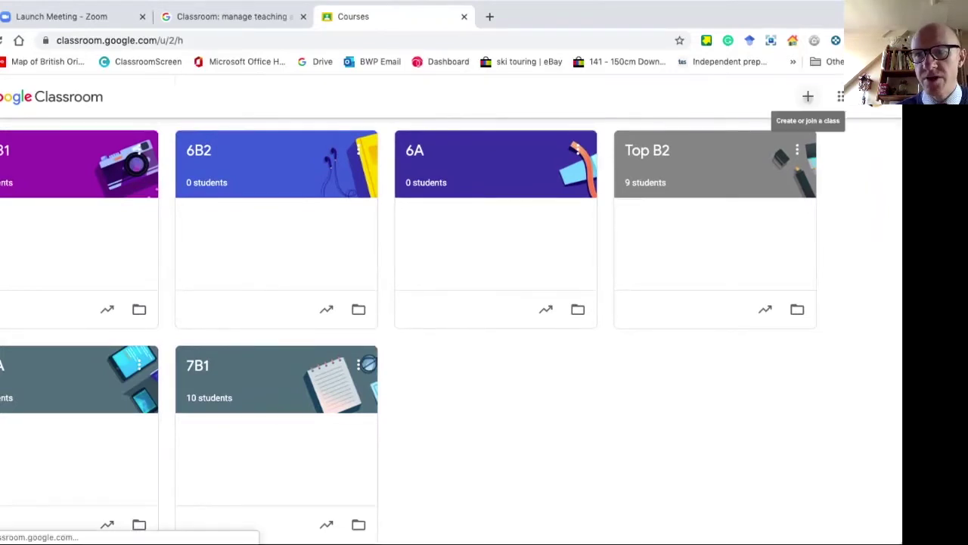
{"action": "left_click", "coordinate": [808, 96]}
{"action": "left_click", "coordinate": [766, 125]}
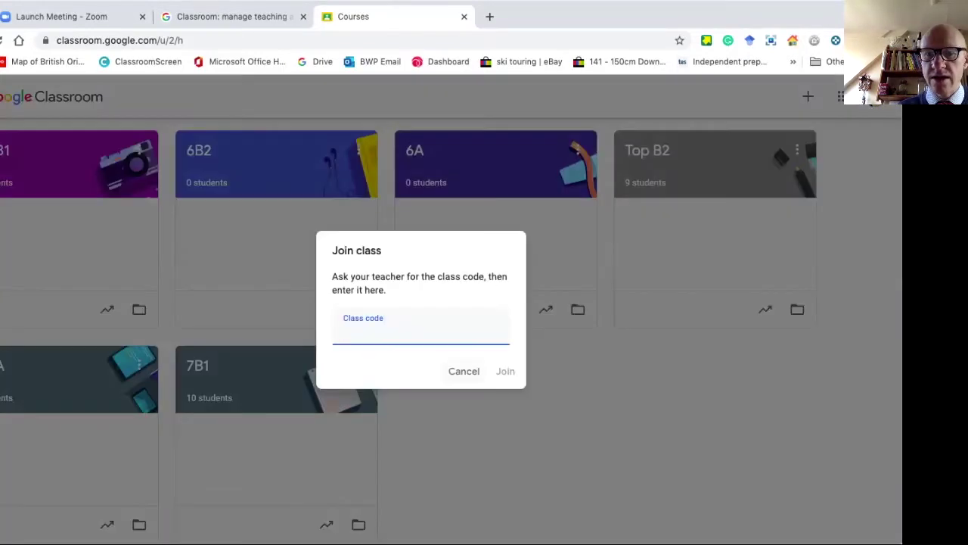
{"action": "left_click", "coordinate": [464, 369]}
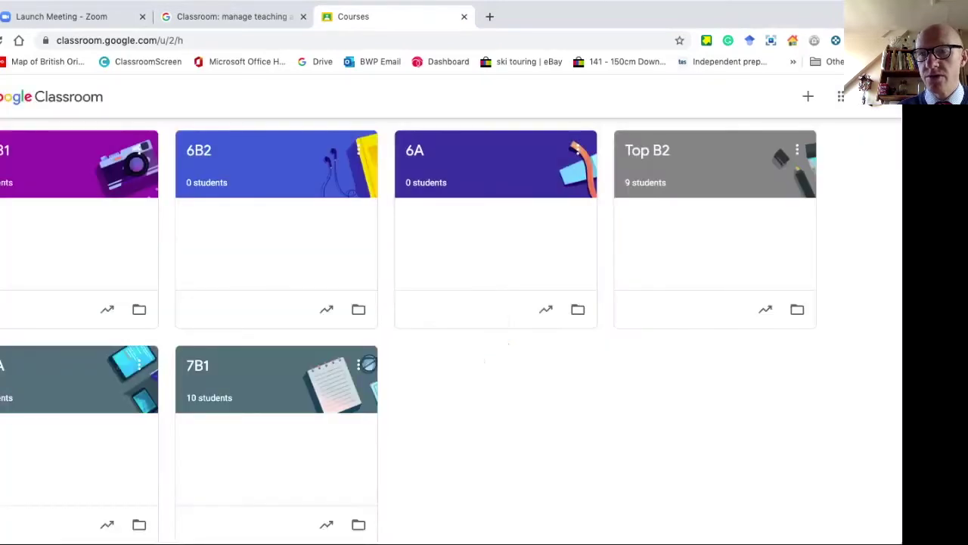
Step: Create a class named "Test Class" with the subject Geography
{"action": "left_click", "coordinate": [808, 96]}
{"action": "left_click", "coordinate": [771, 148]}
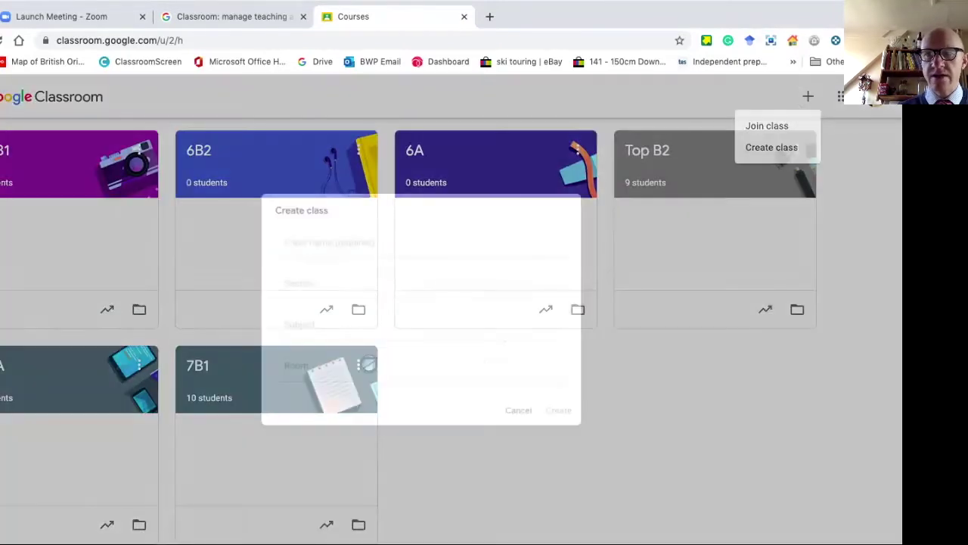
{"action": "type", "text": "T"}
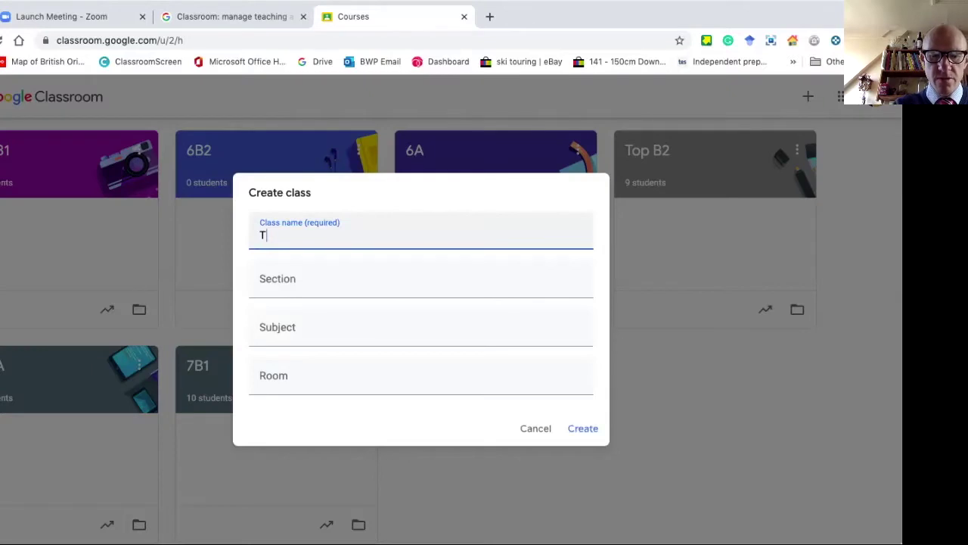
{"action": "type", "text": "est Class"}
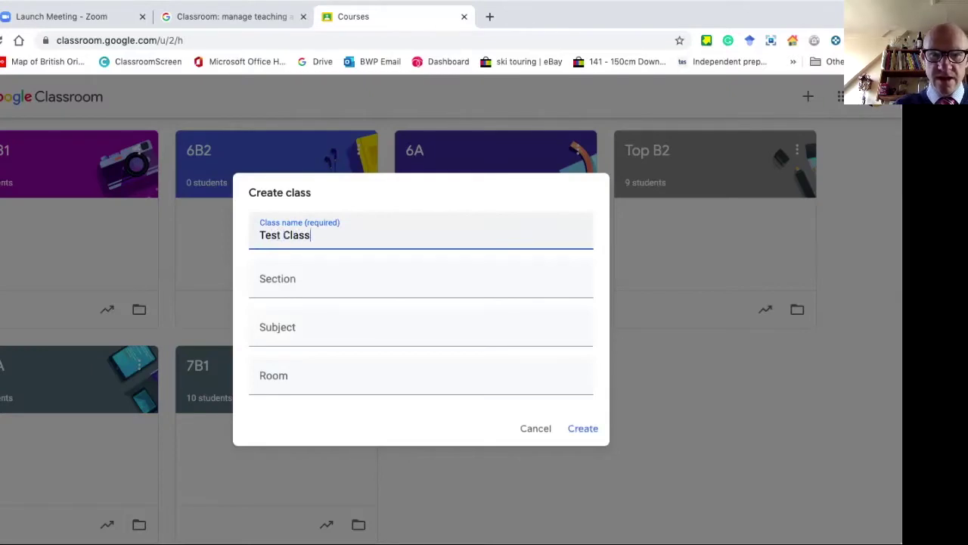
{"action": "left_click", "coordinate": [421, 327]}
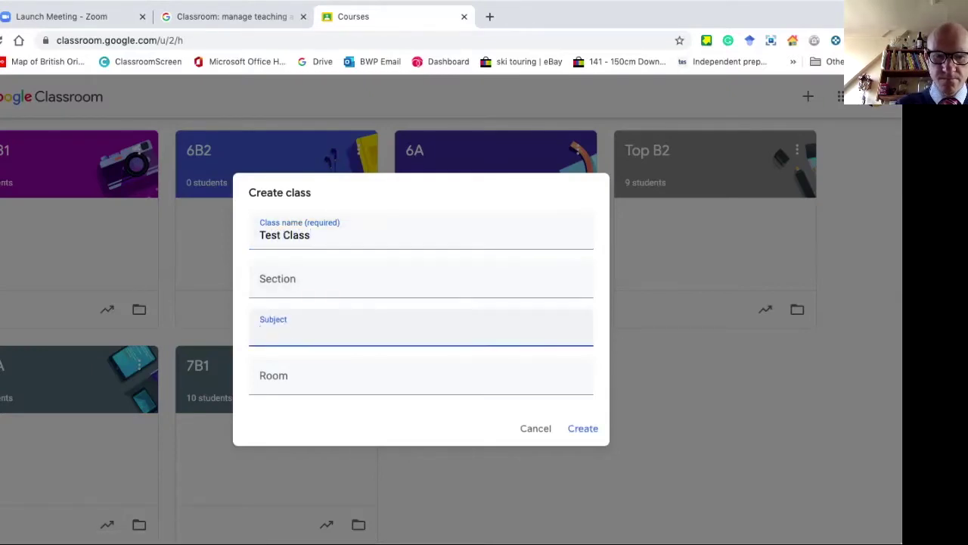
{"action": "type", "text": "Geography"}
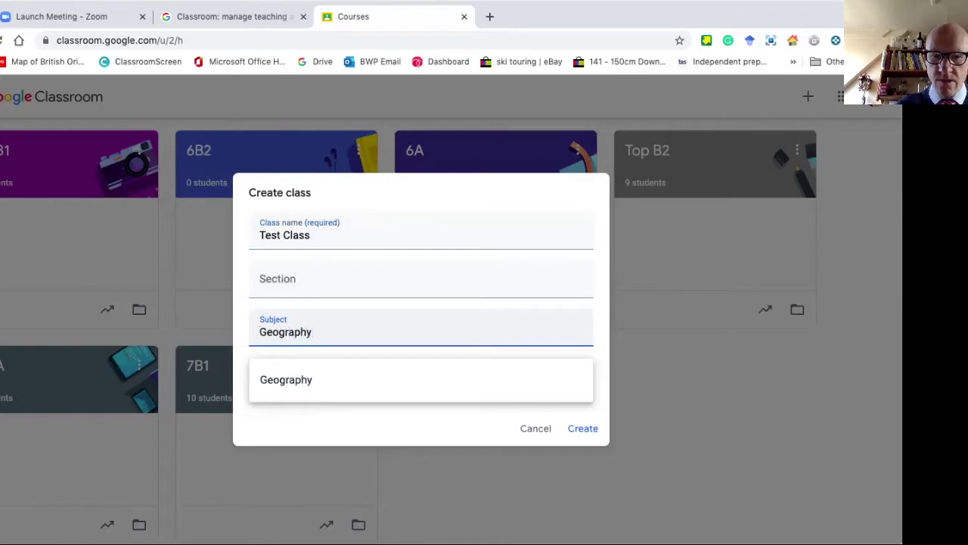
{"action": "left_click", "coordinate": [420, 379]}
{"action": "left_click", "coordinate": [583, 428]}
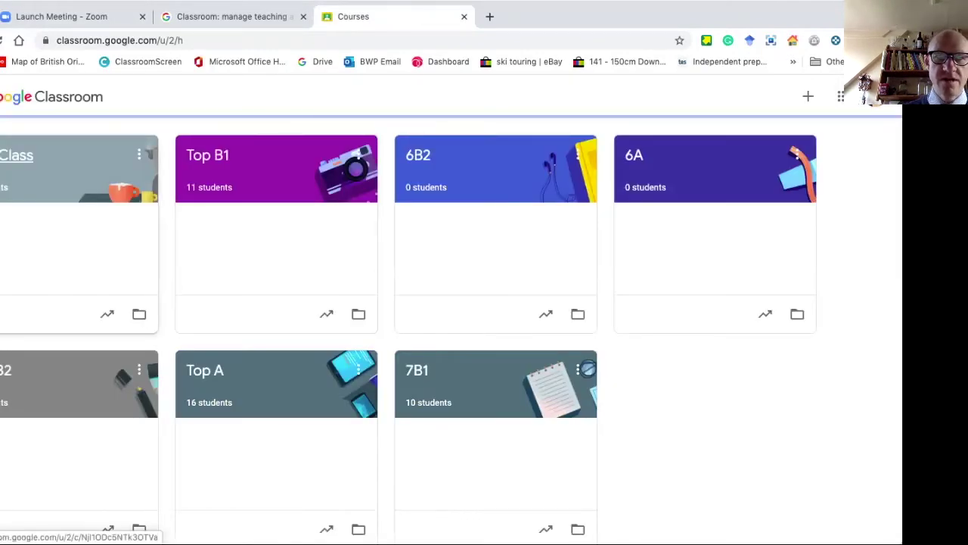
Step: Open Test Class, view its class code enlarged, and dismiss the invitation notice and the code display
{"action": "left_click", "coordinate": [17, 155]}
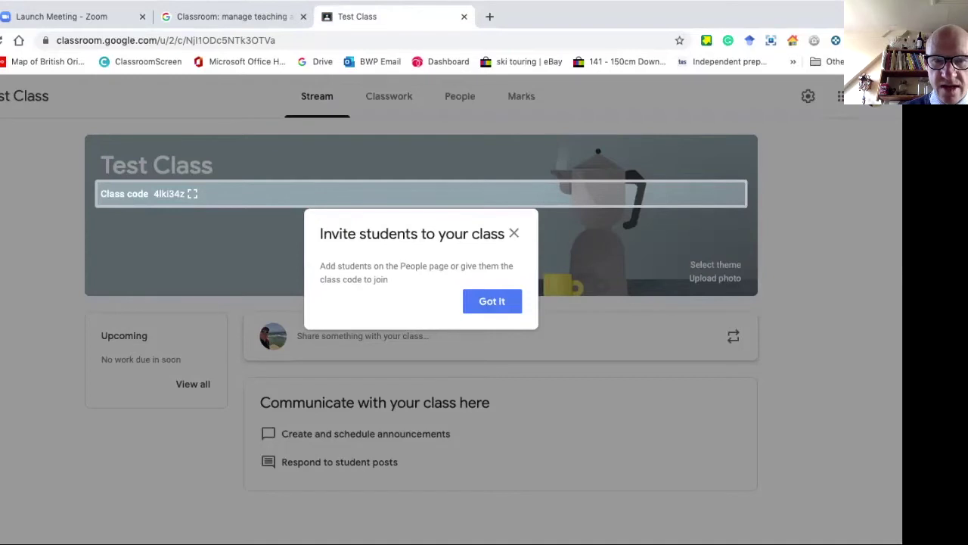
{"action": "left_click", "coordinate": [192, 193]}
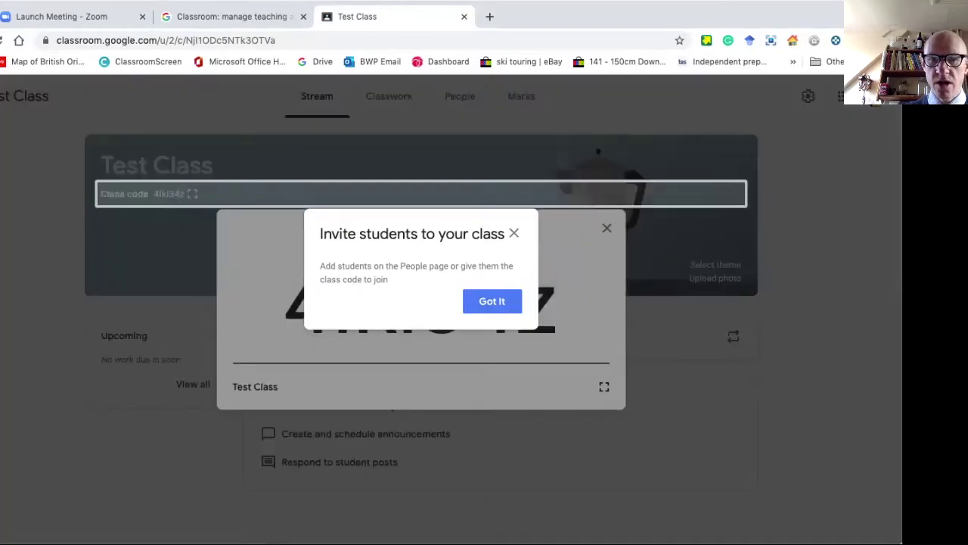
{"action": "left_click", "coordinate": [513, 233]}
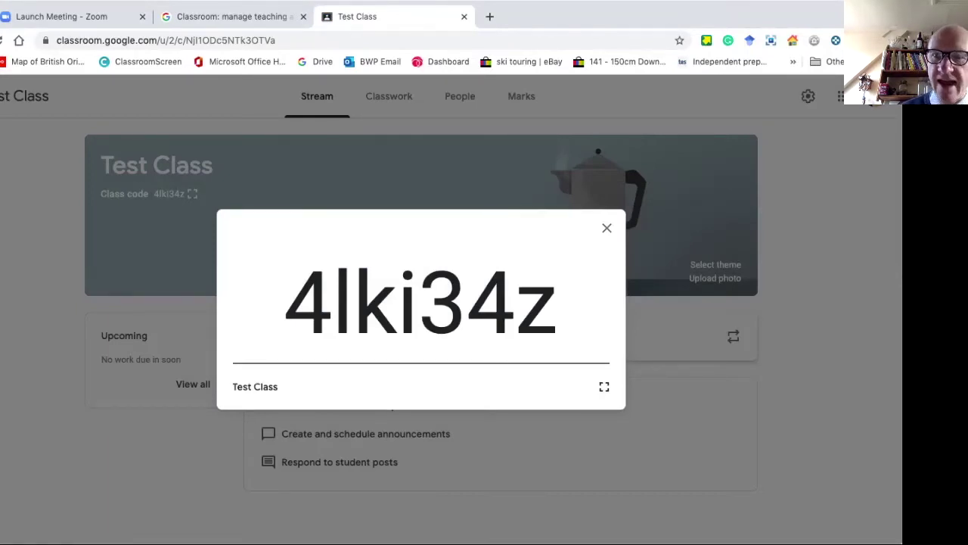
{"action": "key", "text": "Escape"}
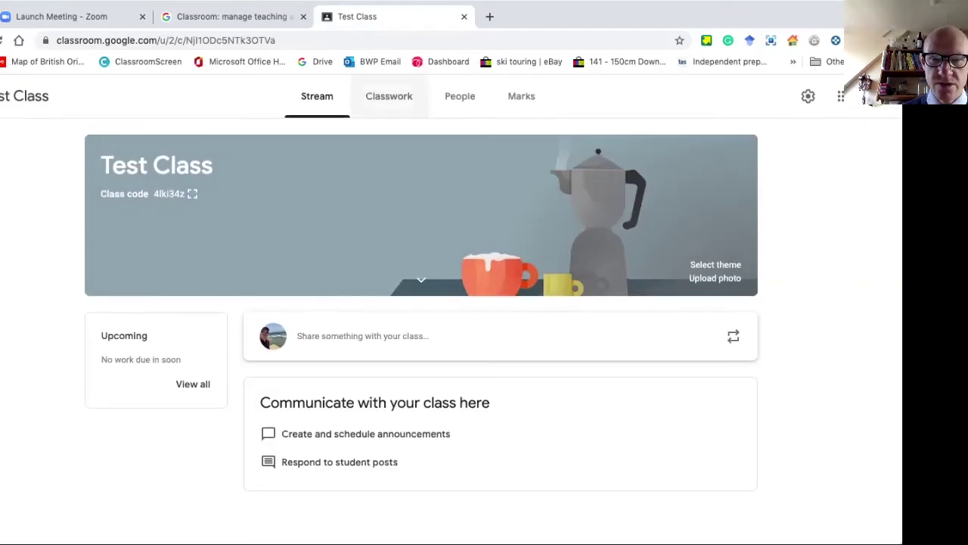
Step: Examine the Classwork, People and Marks pages of Test Class
{"action": "left_click", "coordinate": [389, 96]}
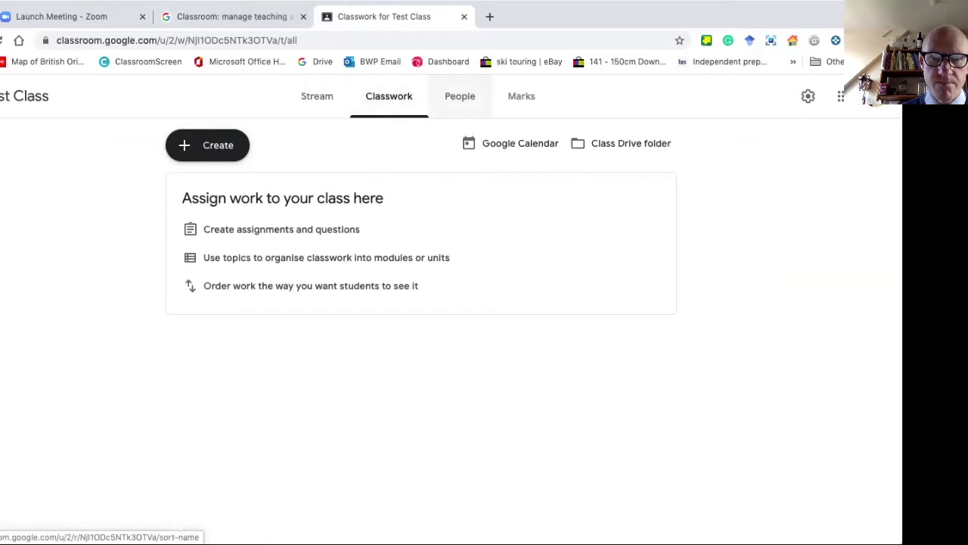
{"action": "left_click", "coordinate": [460, 96]}
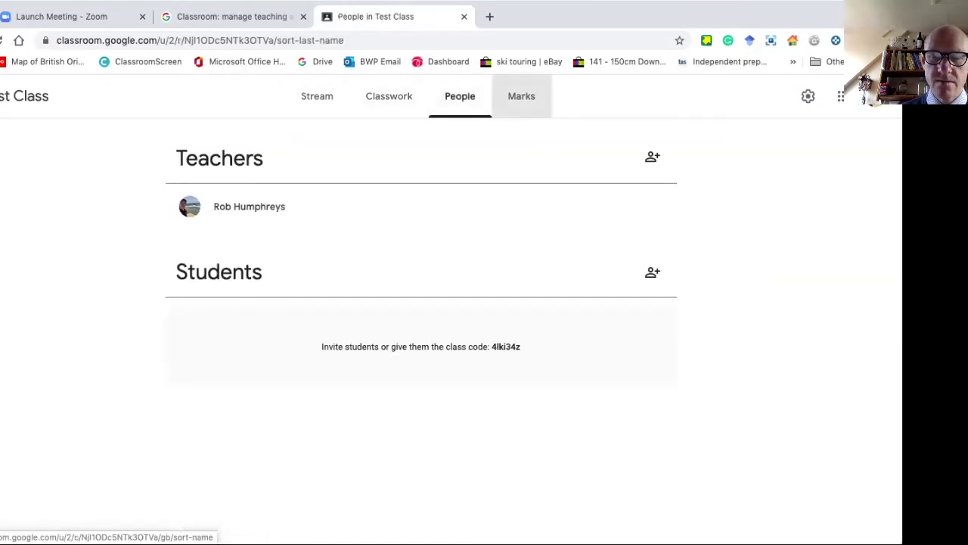
{"action": "left_click", "coordinate": [521, 96]}
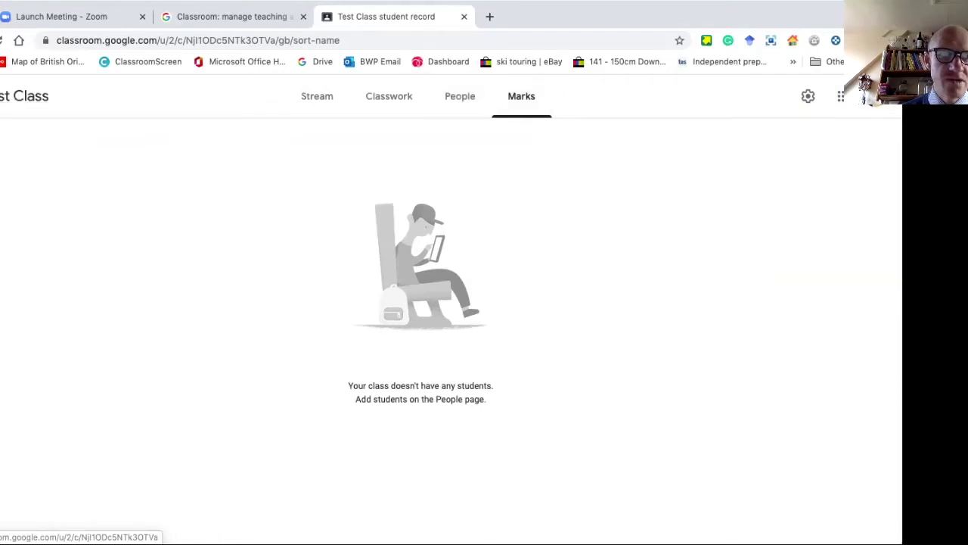
Step: Switch to the Top A class and review its stream posts and its classwork topics
{"action": "left_click", "coordinate": [0, 96]}
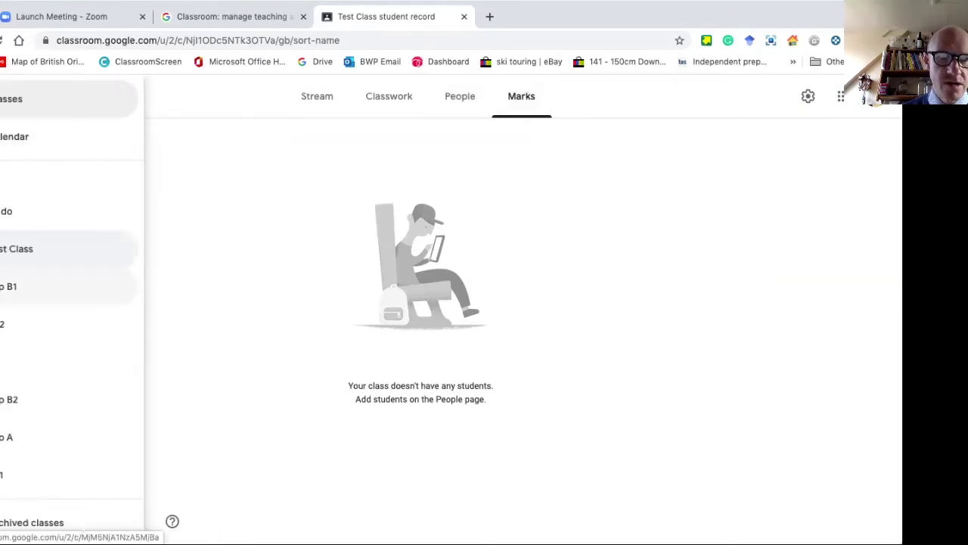
{"action": "left_click", "coordinate": [6, 436]}
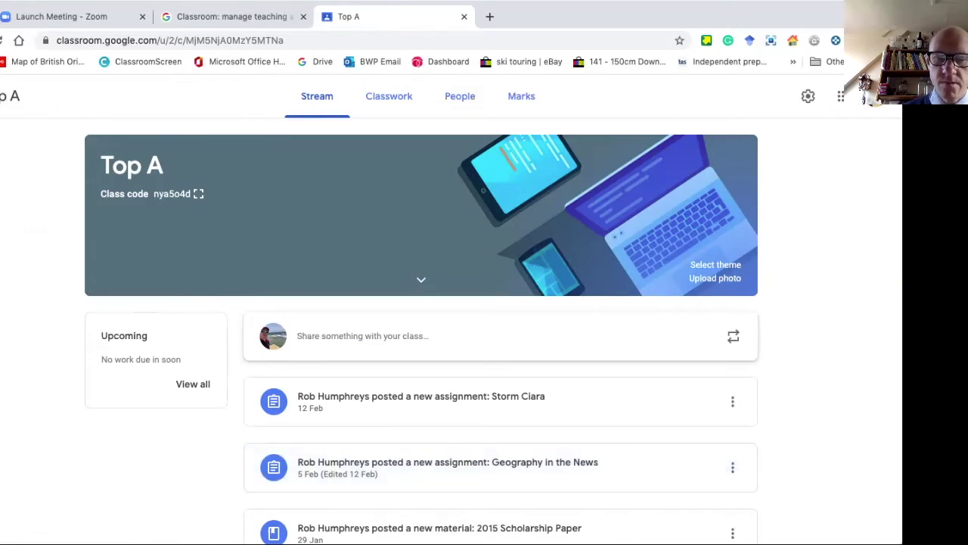
{"action": "scroll", "coordinate": [499, 333], "scroll_direction": "down", "scroll_amount": 3}
{"action": "scroll", "coordinate": [499, 333], "scroll_direction": "up", "scroll_amount": 3}
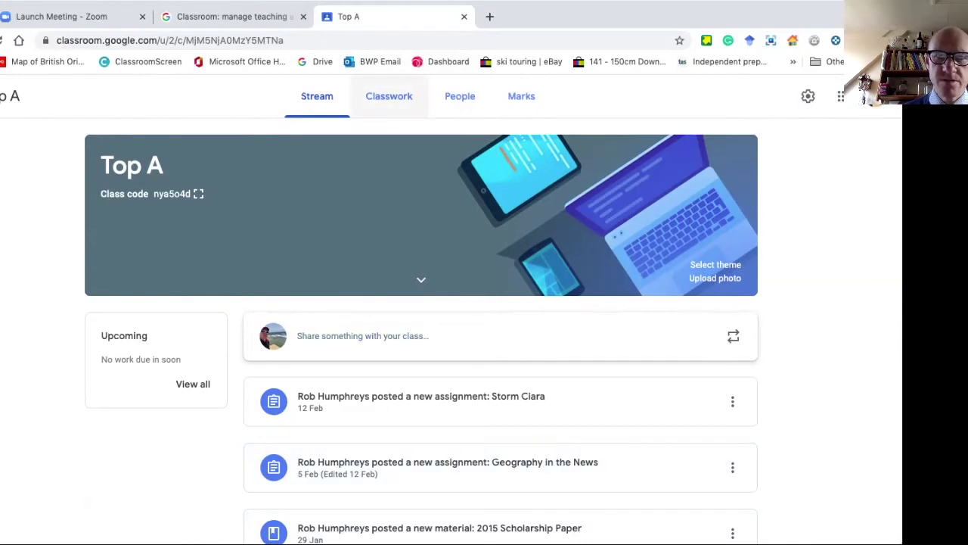
{"action": "left_click", "coordinate": [389, 96]}
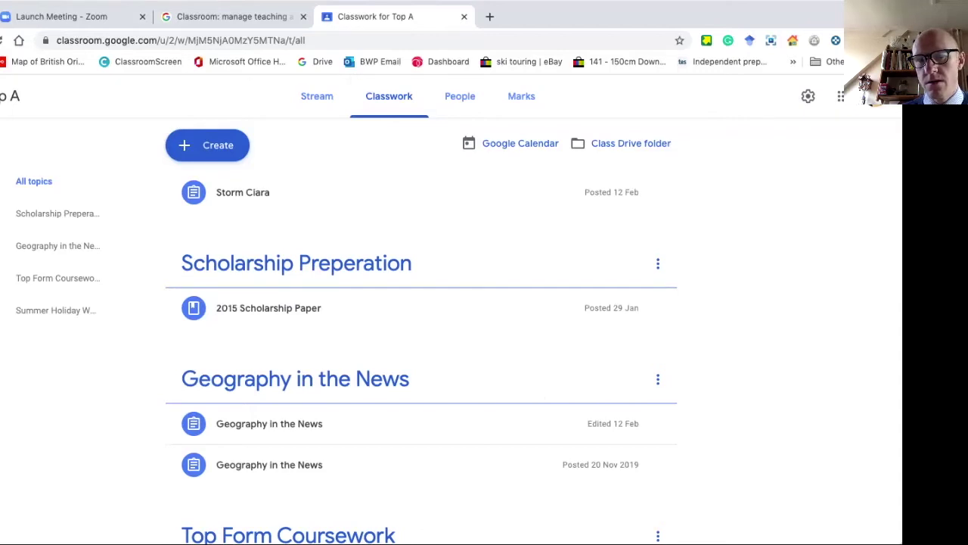
{"action": "scroll", "coordinate": [421, 318], "scroll_direction": "down", "scroll_amount": 2}
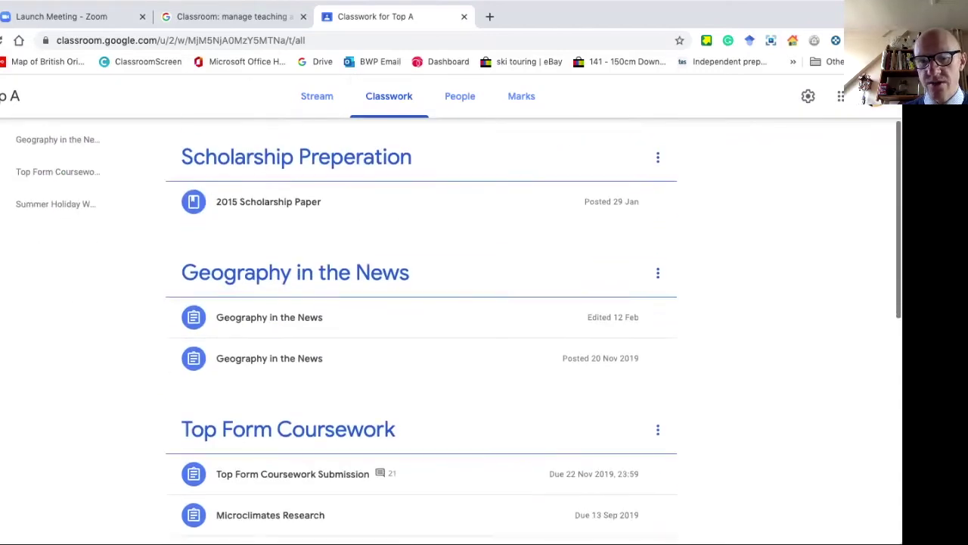
{"action": "scroll", "coordinate": [420, 317], "scroll_direction": "up", "scroll_amount": 2}
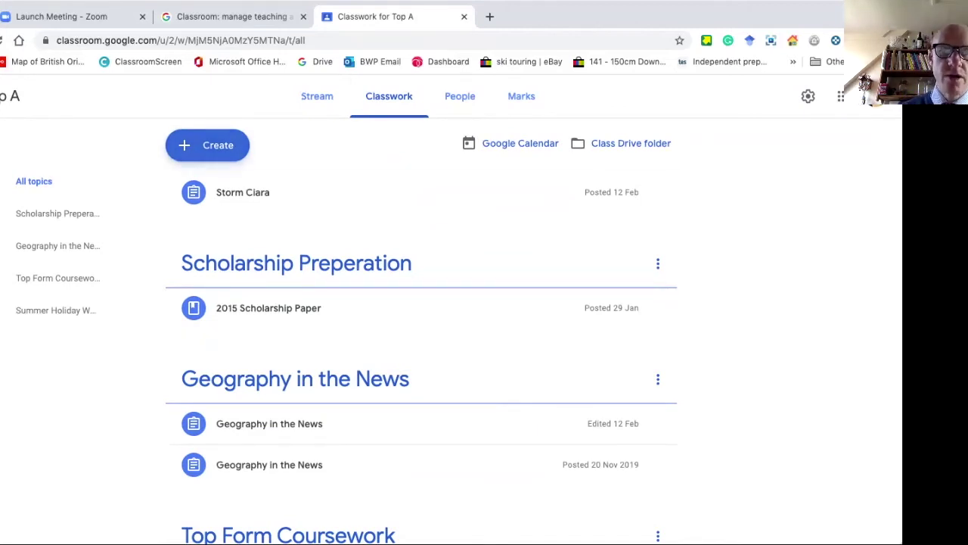
Step: Start a new assignment in the Top A class and title it "Test Assignment"
{"action": "left_click", "coordinate": [207, 144]}
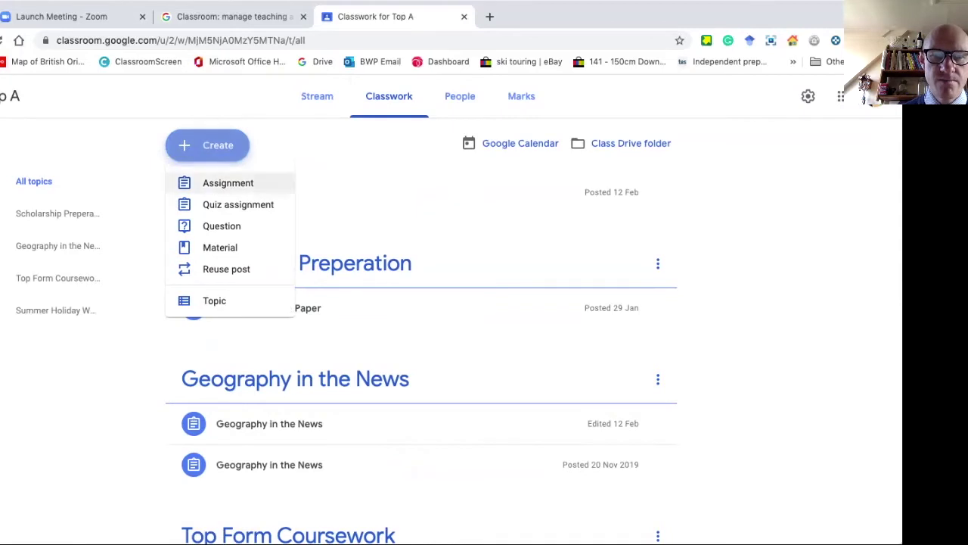
{"action": "left_click", "coordinate": [228, 183]}
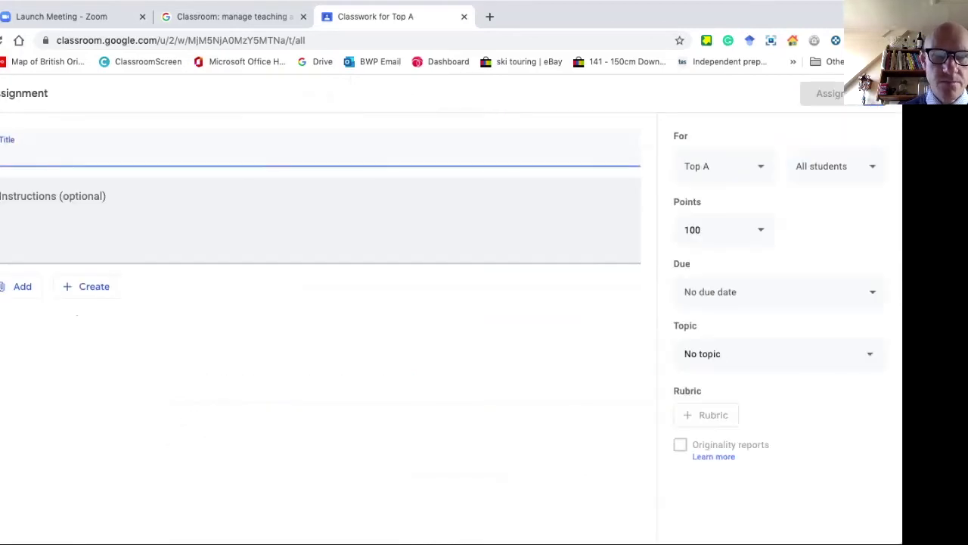
{"action": "type", "text": "Te"}
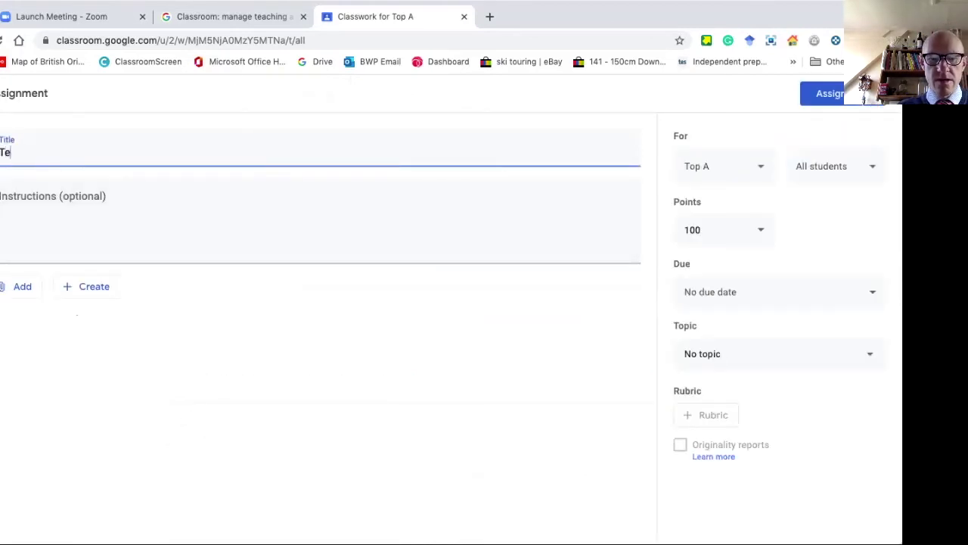
{"action": "type", "text": "st Assig"}
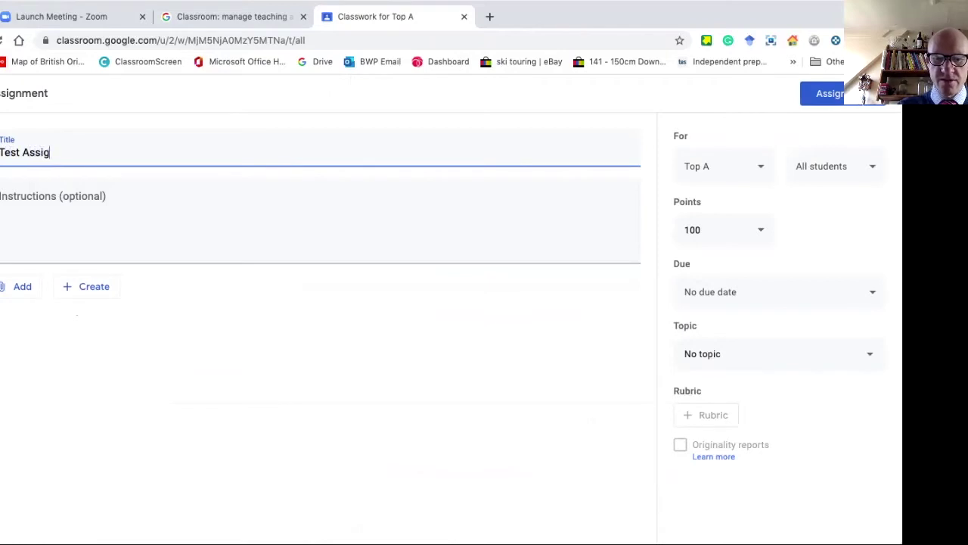
{"action": "type", "text": "nment"}
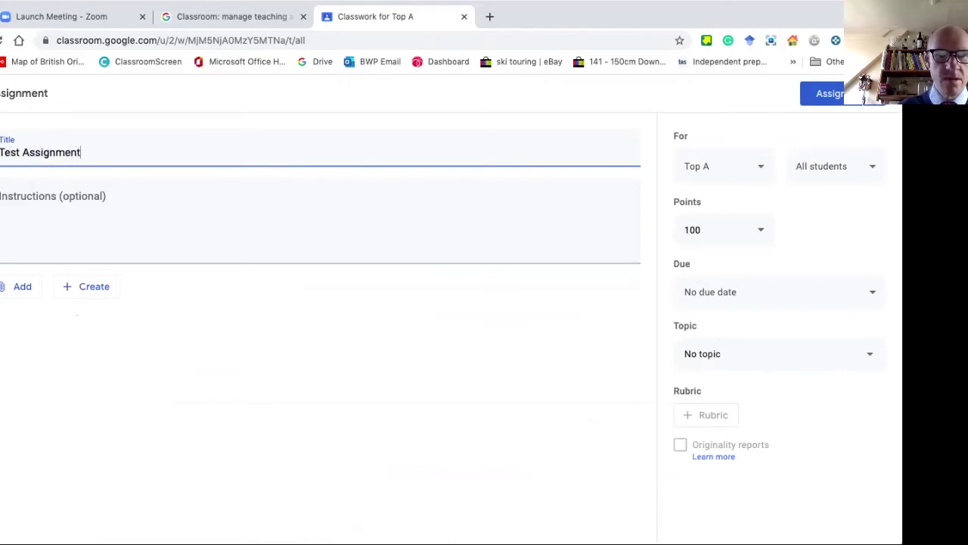
Step: Enter the assignment instructions "Please complete the following piece of work."
{"action": "left_click", "coordinate": [318, 219]}
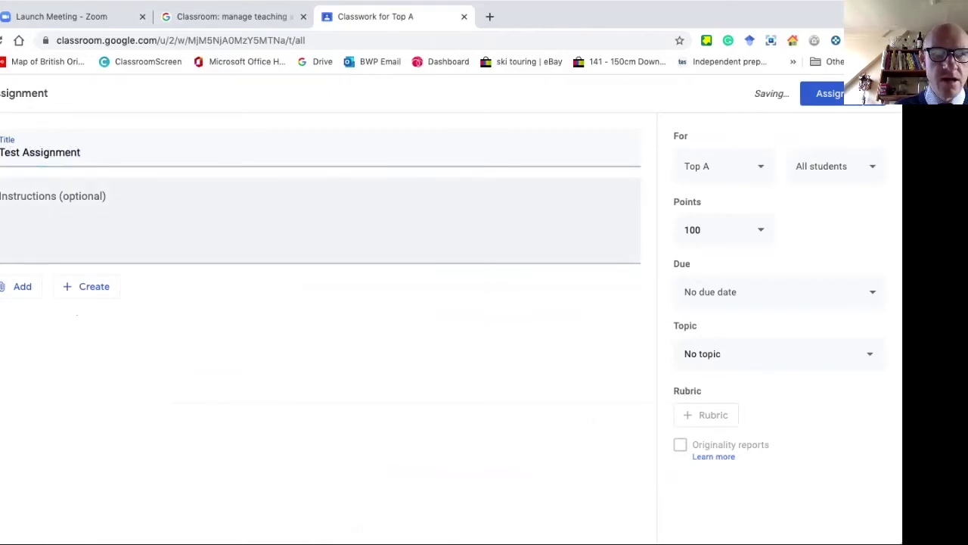
{"action": "type", "text": "Please"}
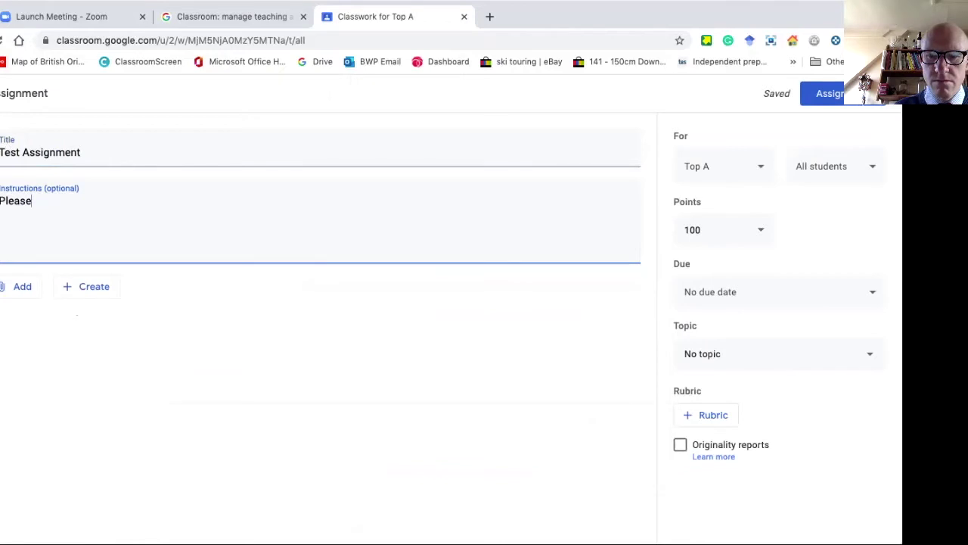
{"action": "key", "text": "alt+Tab"}
{"action": "key", "text": "alt+Tab"}
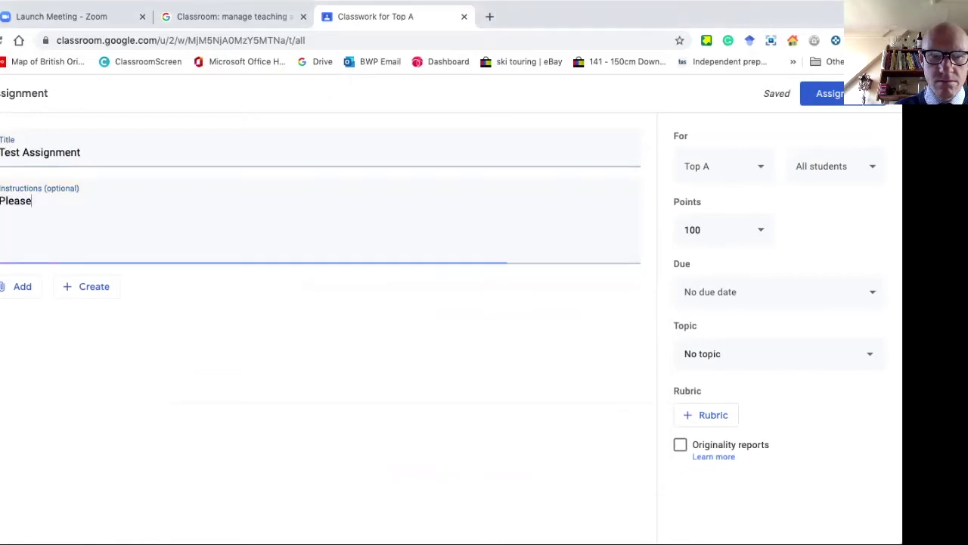
{"action": "type", "text": "complete t"}
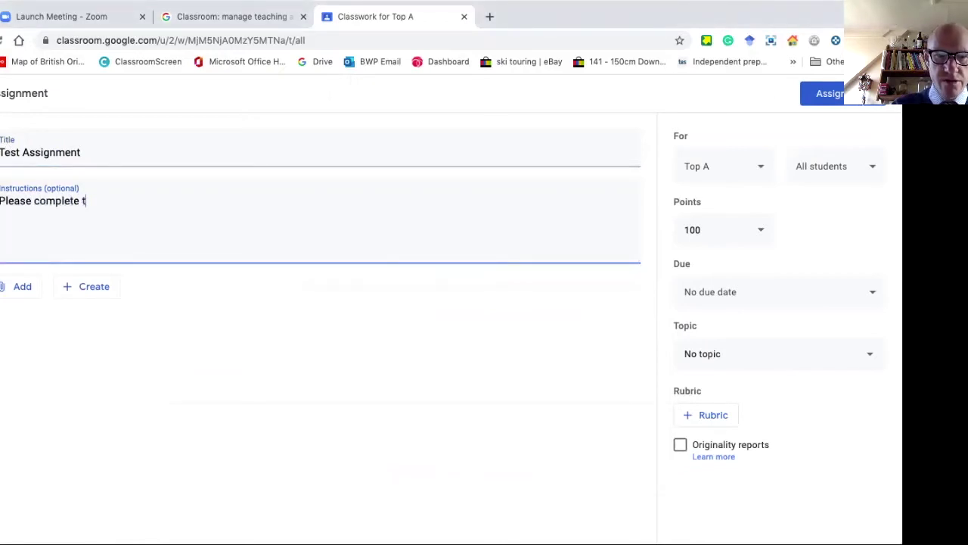
{"action": "type", "text": "he following "}
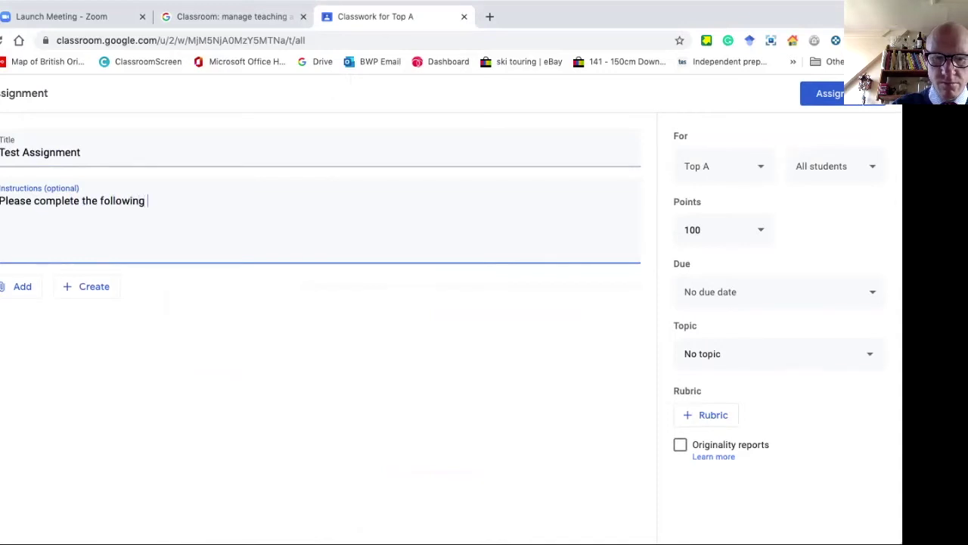
{"action": "type", "text": "piece of work."}
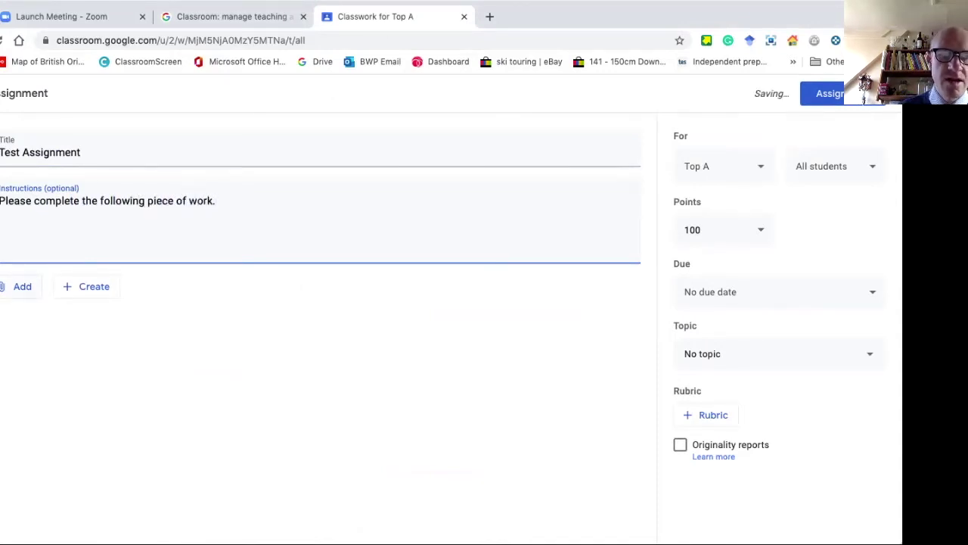
Step: Search Google Drive for "spits", attach the first Longshore Drift and Spits document and set it to make a copy for each student
{"action": "left_click", "coordinate": [22, 286]}
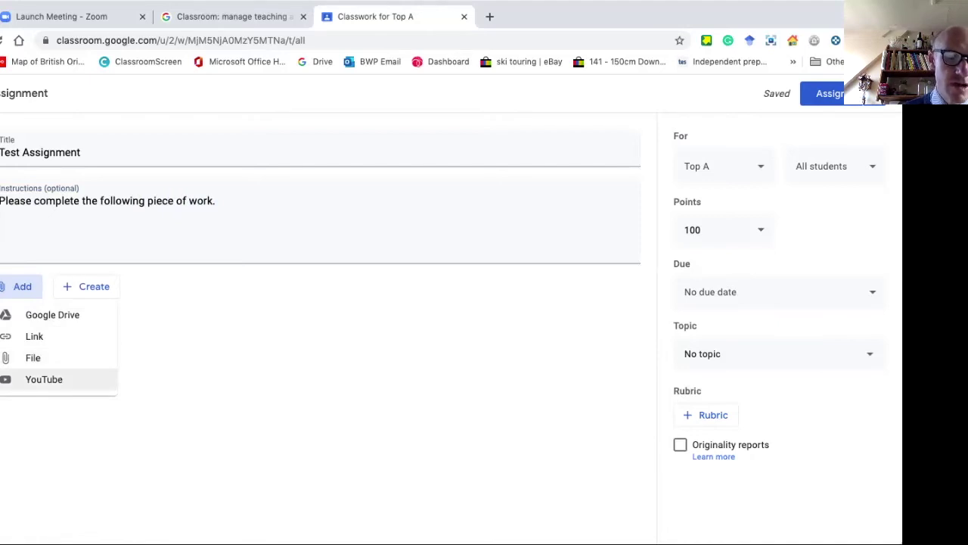
{"action": "left_click", "coordinate": [15, 315]}
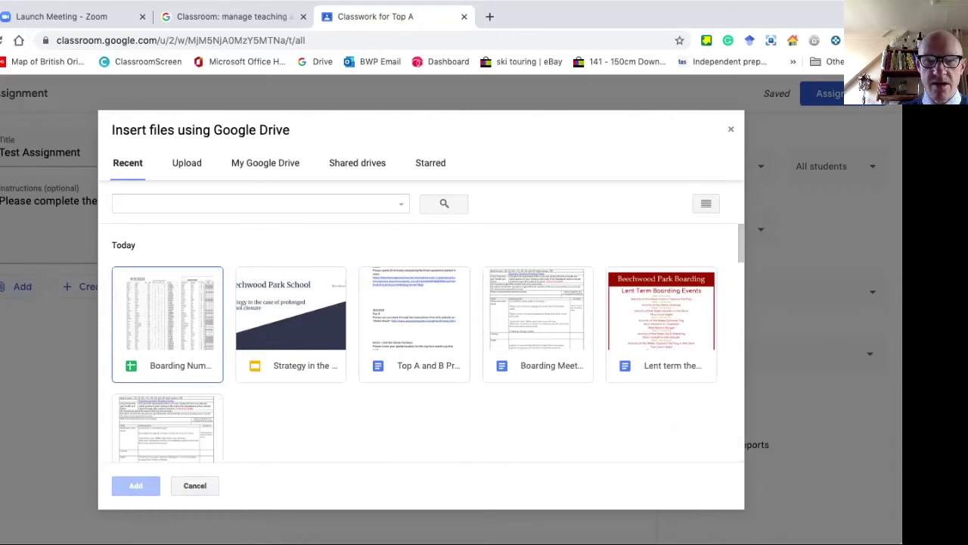
{"action": "left_click", "coordinate": [118, 204]}
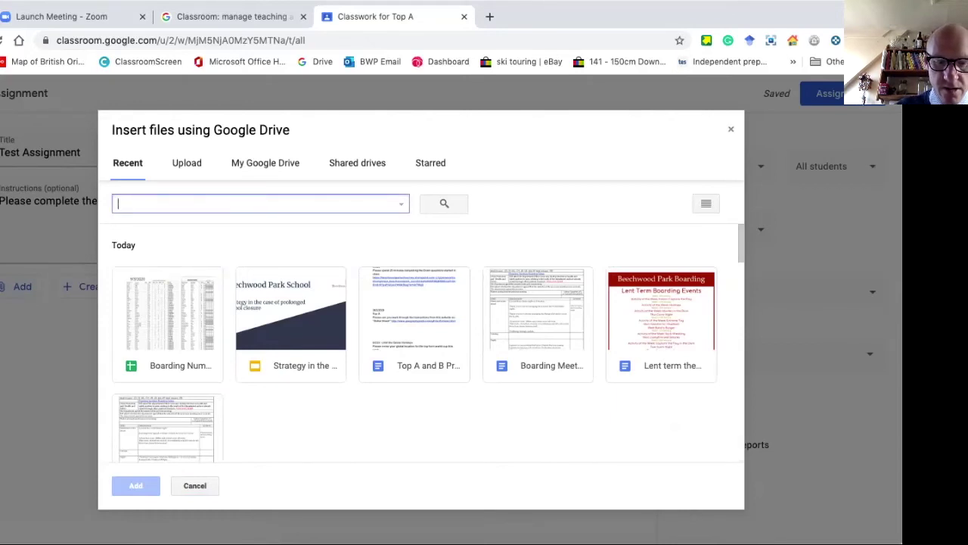
{"action": "type", "text": "spits"}
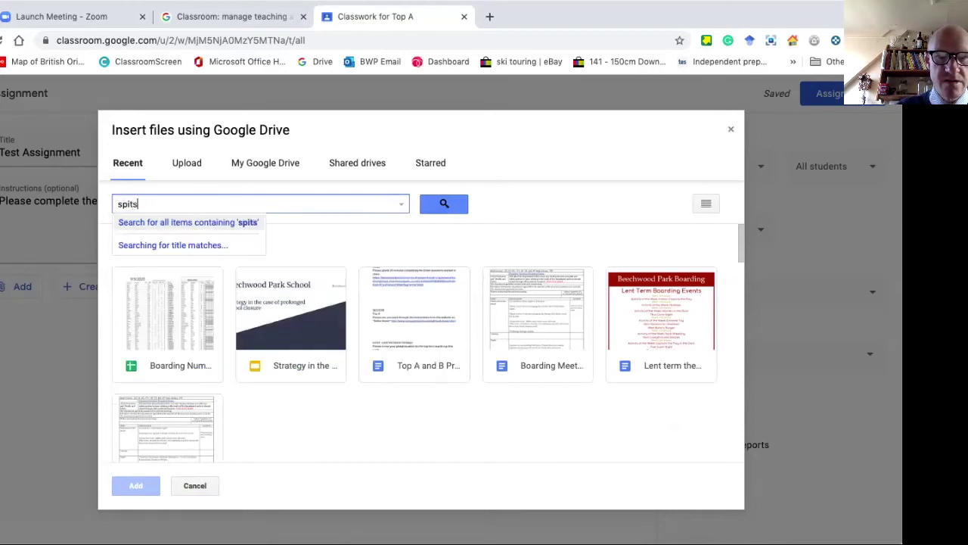
{"action": "key", "text": "Return"}
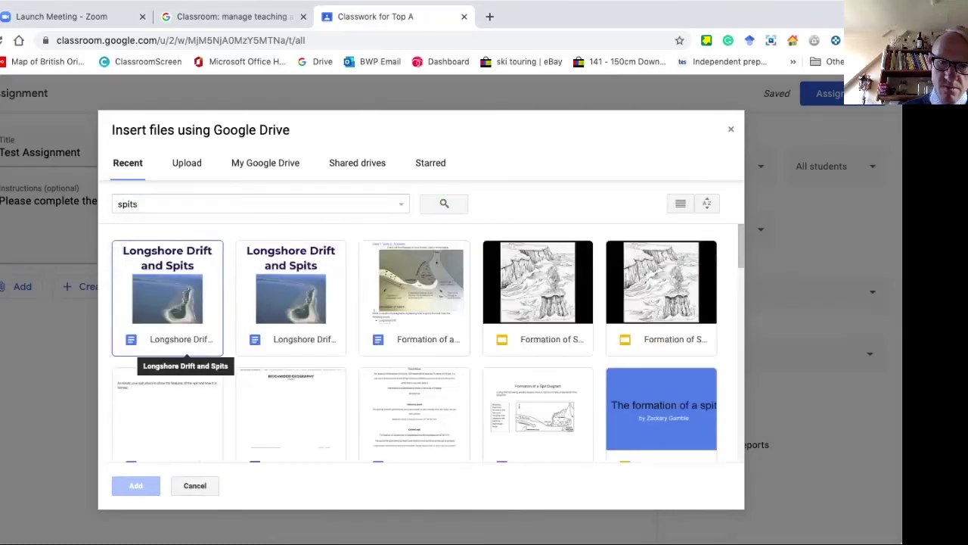
{"action": "left_click", "coordinate": [167, 302]}
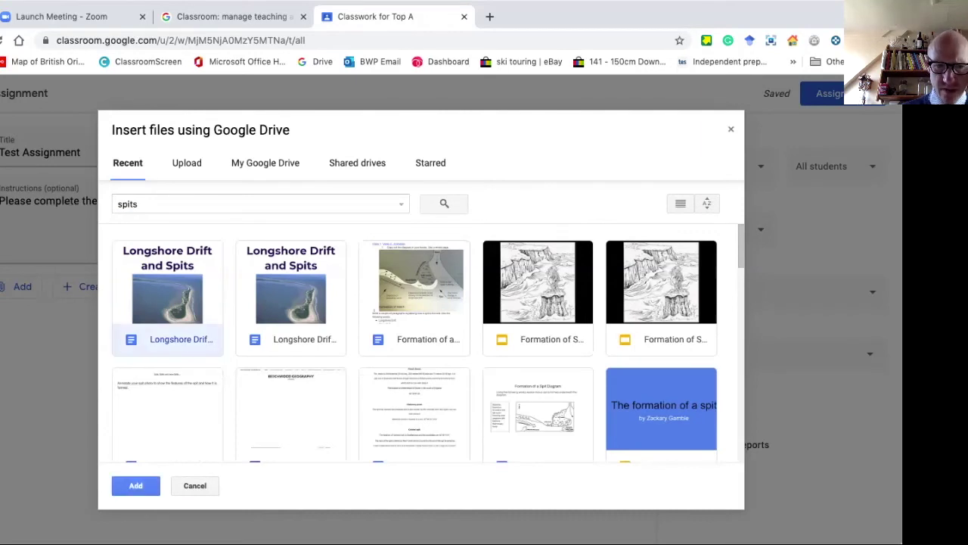
{"action": "left_click", "coordinate": [135, 484]}
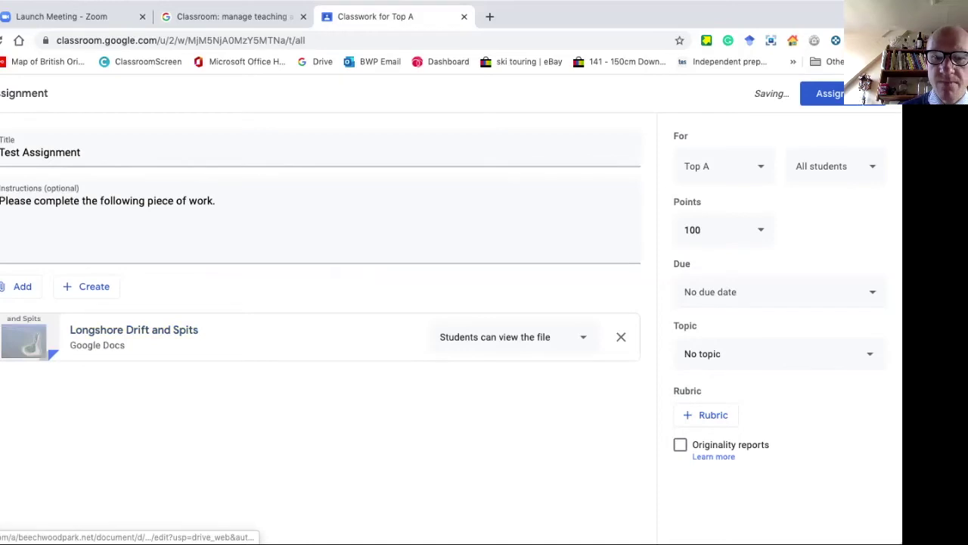
{"action": "left_click", "coordinate": [513, 336]}
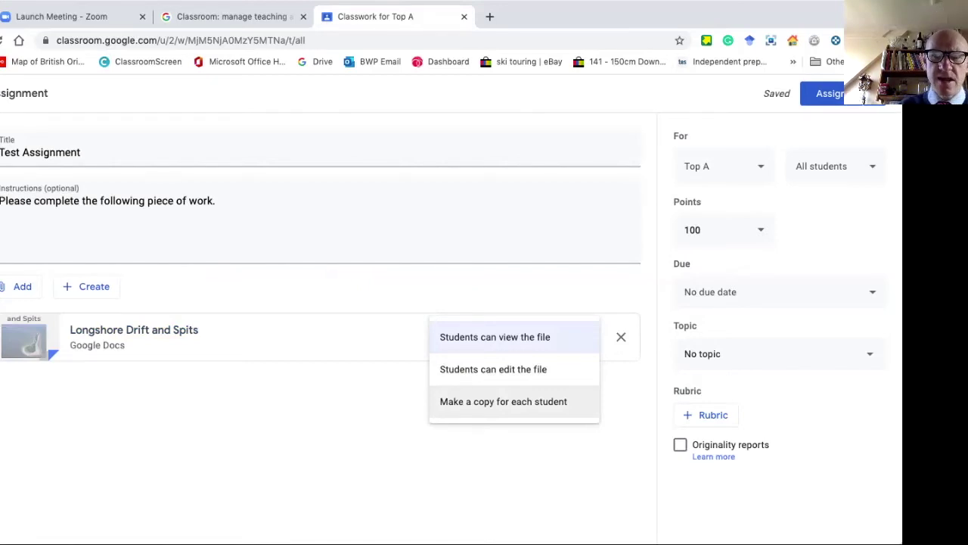
{"action": "left_click", "coordinate": [503, 401]}
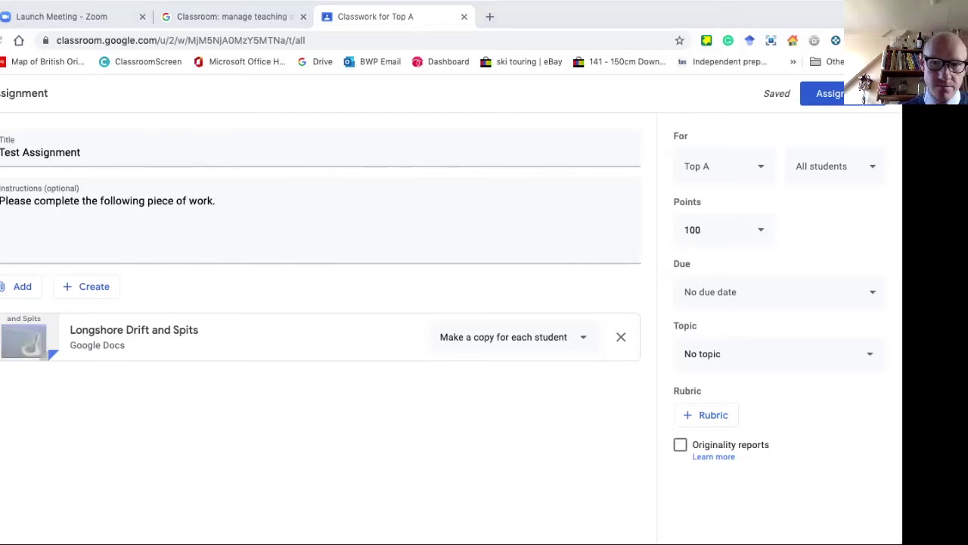
Step: Set the assignment's due date to 17 Mar 2020 and its topic to Geography in the News
{"action": "left_click", "coordinate": [700, 230]}
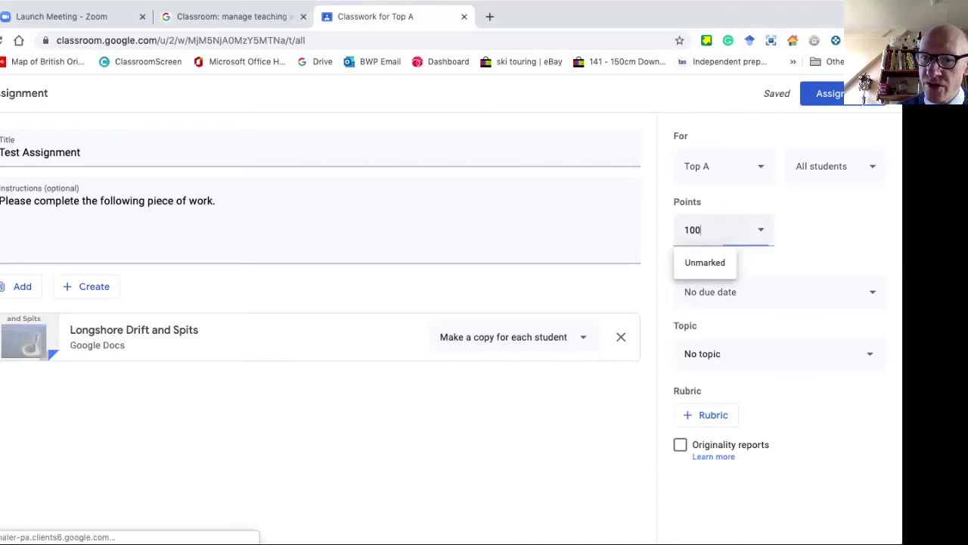
{"action": "key", "text": "Tab"}
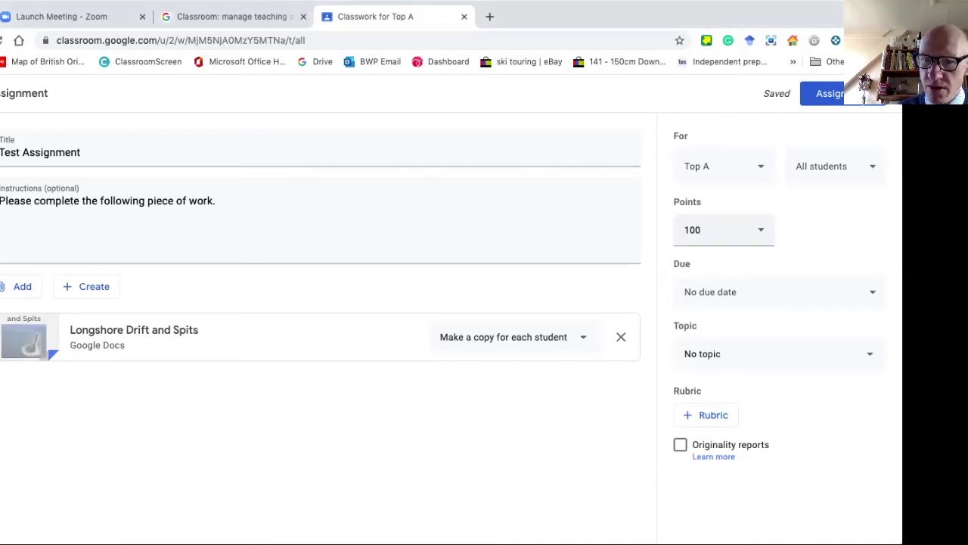
{"action": "left_click", "coordinate": [779, 292]}
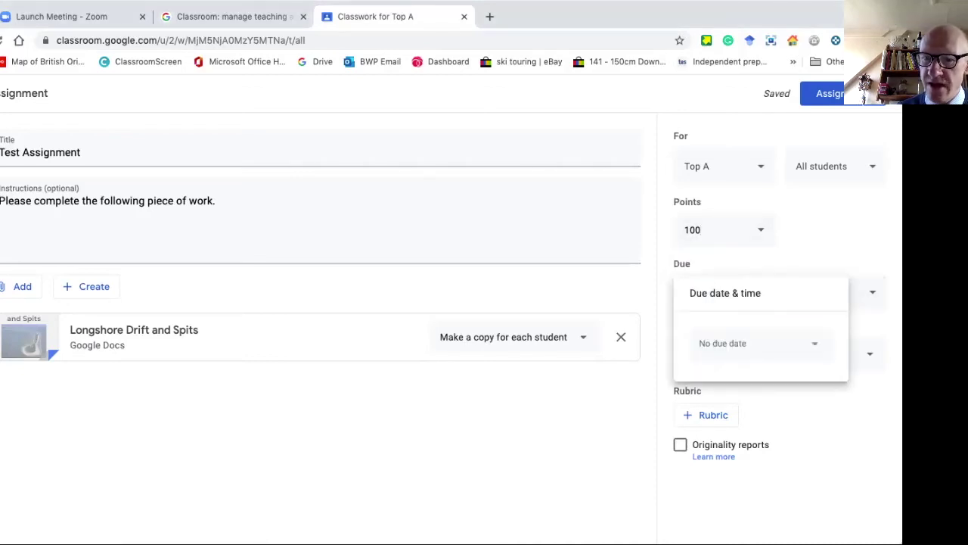
{"action": "left_click", "coordinate": [761, 343]}
{"action": "left_click", "coordinate": [726, 470]}
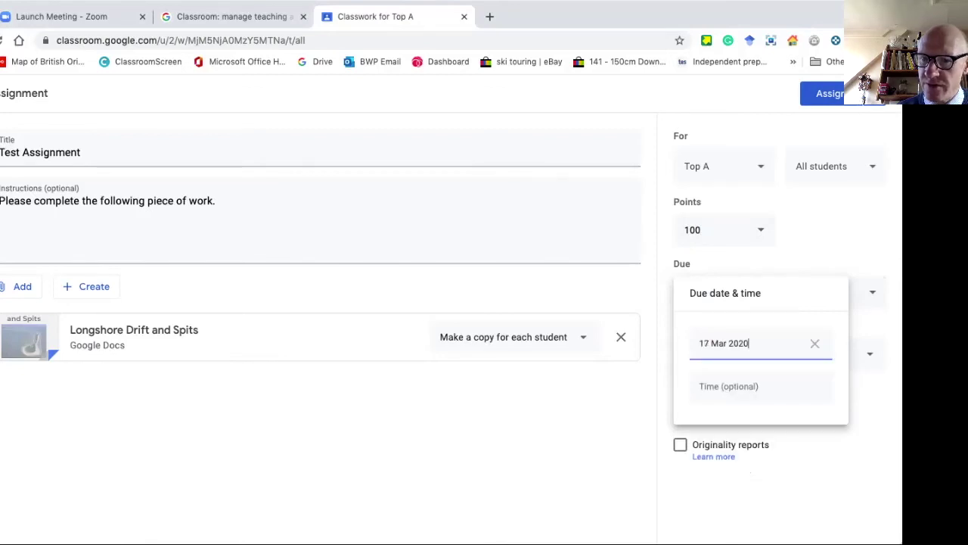
{"action": "left_click", "coordinate": [726, 469]}
{"action": "left_click", "coordinate": [779, 354]}
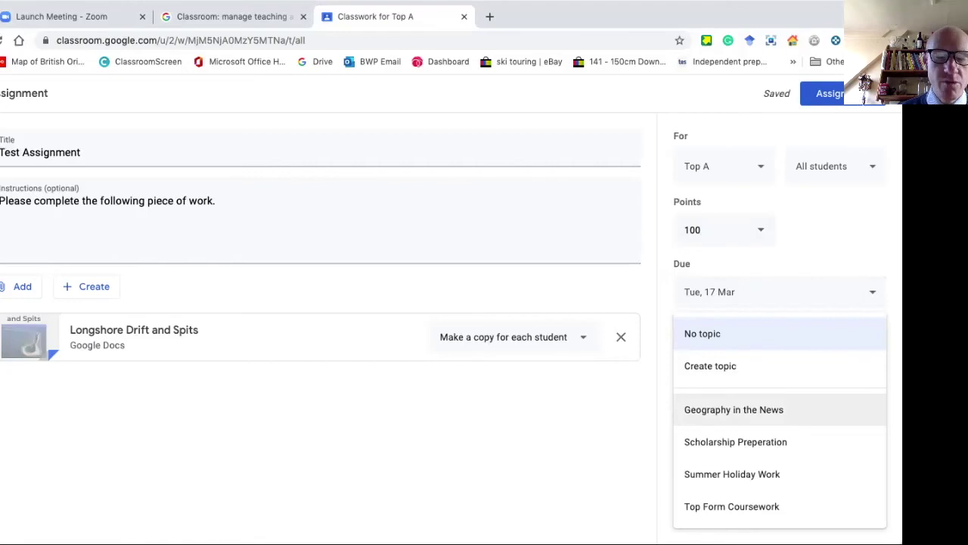
{"action": "key", "text": "Return"}
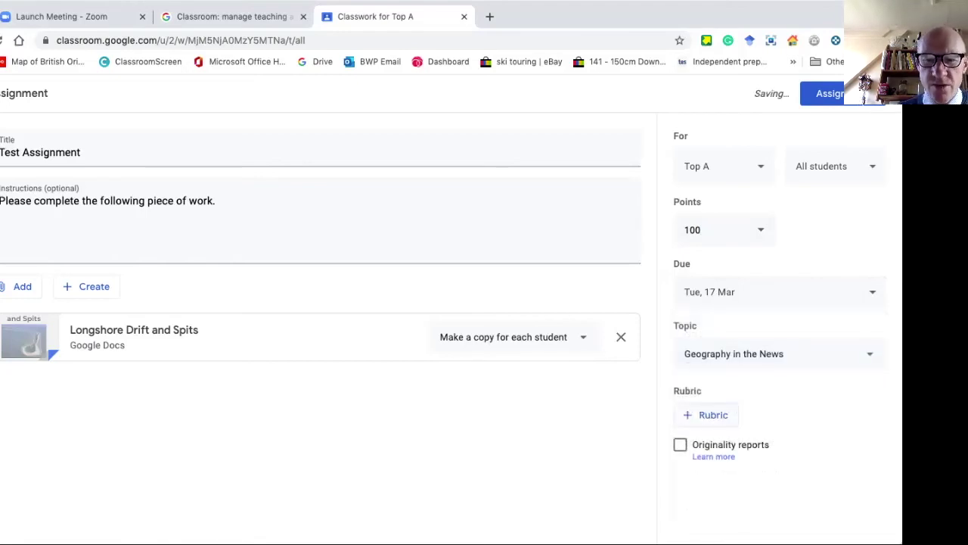
Step: Reuse the Top Form Coursework Submission rubric from Top A for this assignment
{"action": "key", "text": "Tab"}
{"action": "key", "text": "Return"}
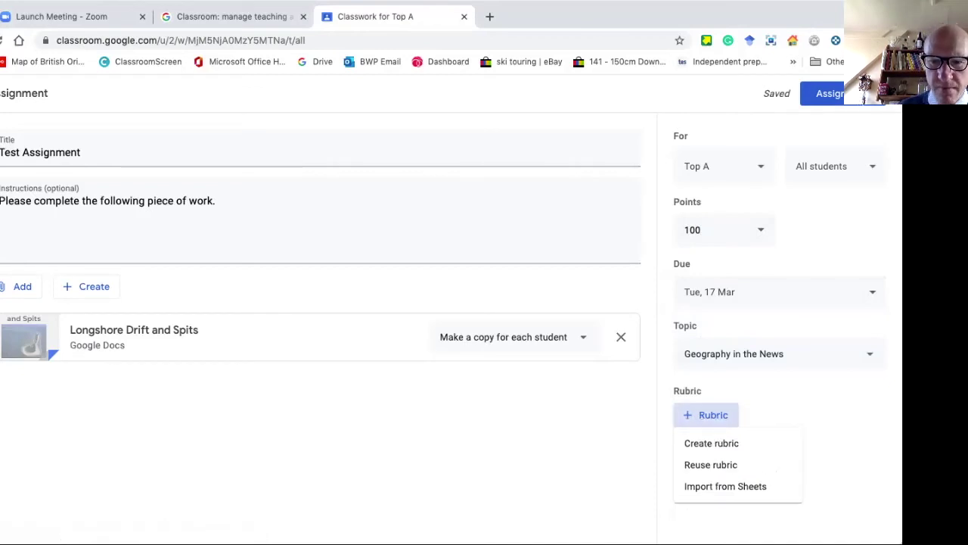
{"action": "key", "text": "Down"}
{"action": "key", "text": "Down"}
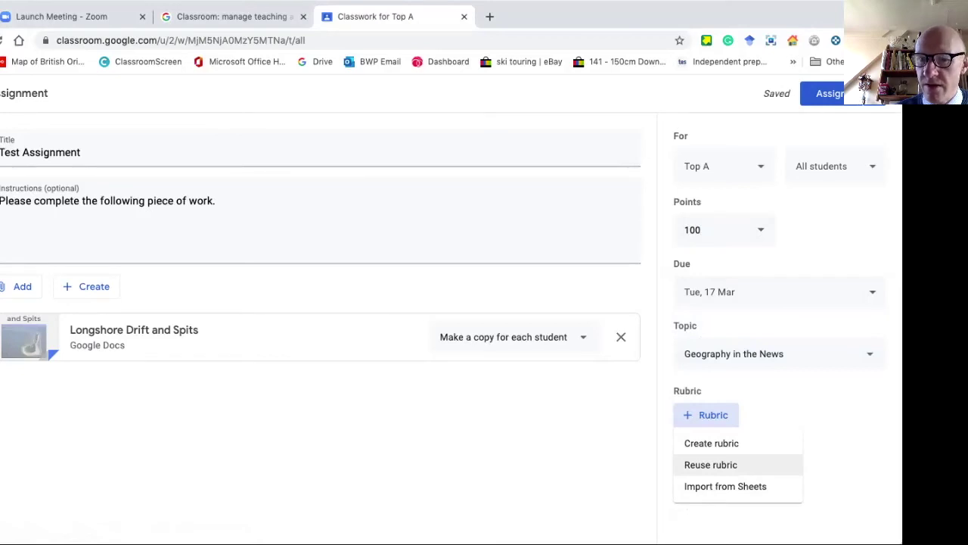
{"action": "key", "text": "Return"}
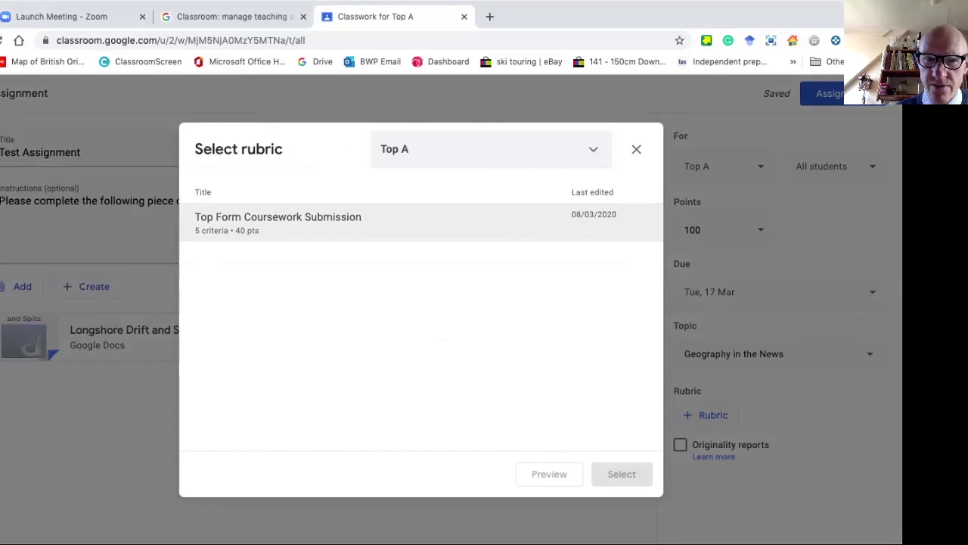
{"action": "left_click", "coordinate": [421, 221]}
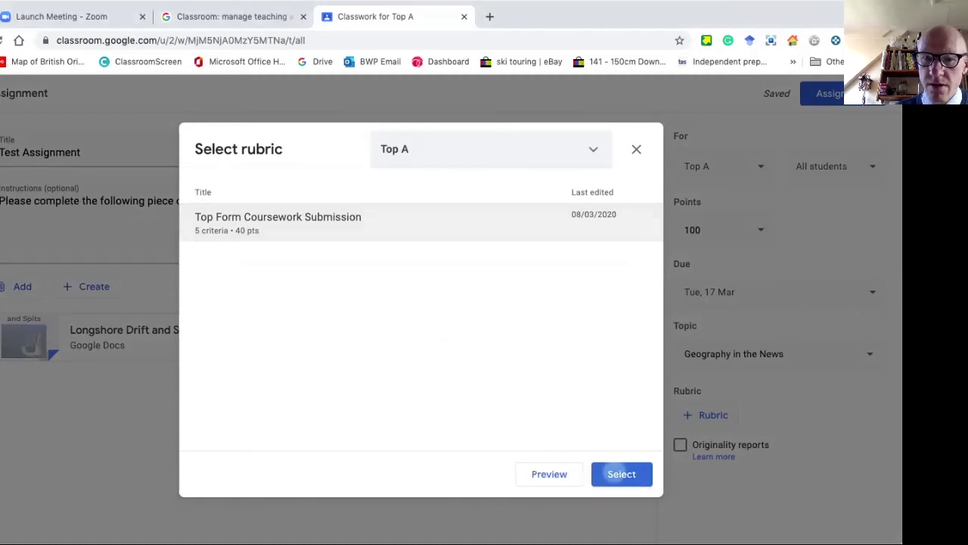
{"action": "left_click", "coordinate": [622, 474]}
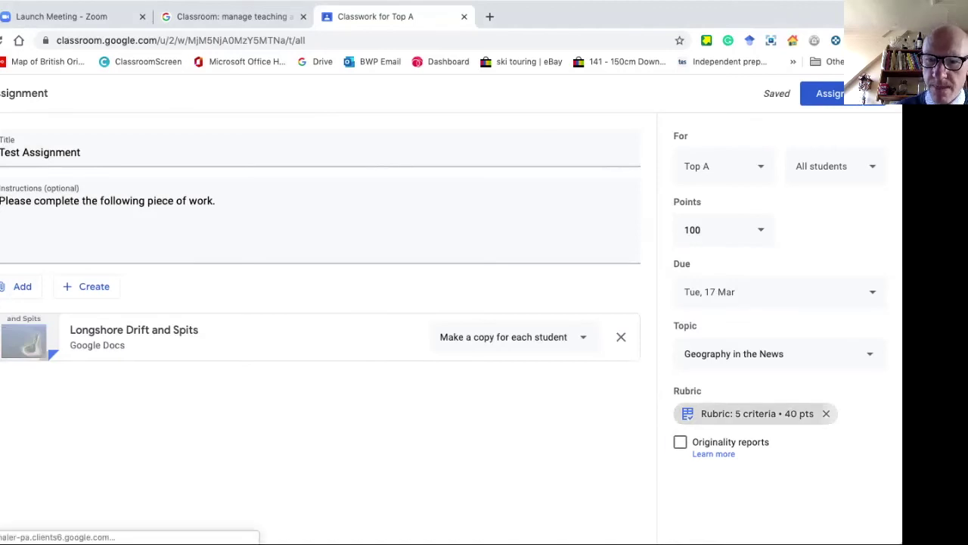
Step: Open the attached rubric, examine its criteria and point levels, and return to the assignment
{"action": "left_click", "coordinate": [757, 413]}
{"action": "scroll", "coordinate": [451, 312], "scroll_direction": "down", "scroll_amount": 3}
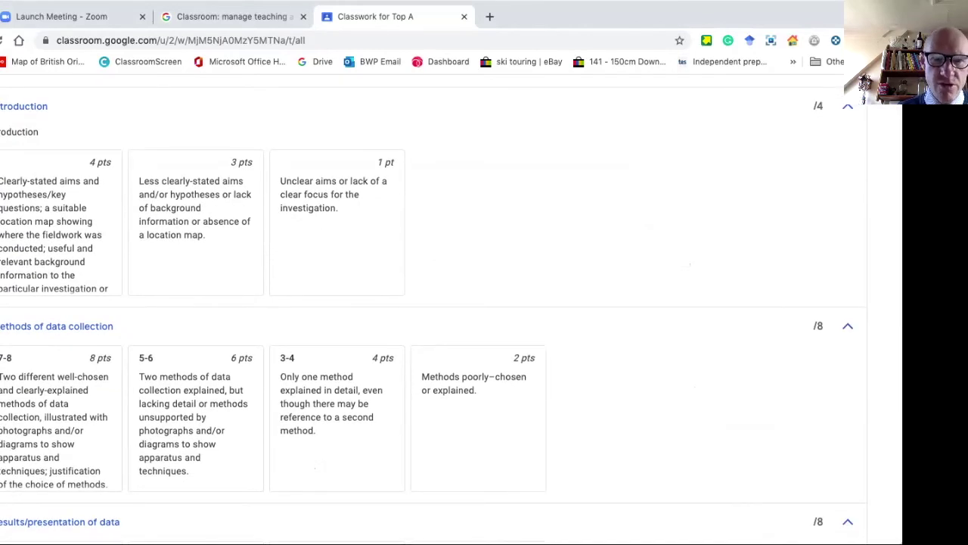
{"action": "scroll", "coordinate": [451, 313], "scroll_direction": "up", "scroll_amount": 3}
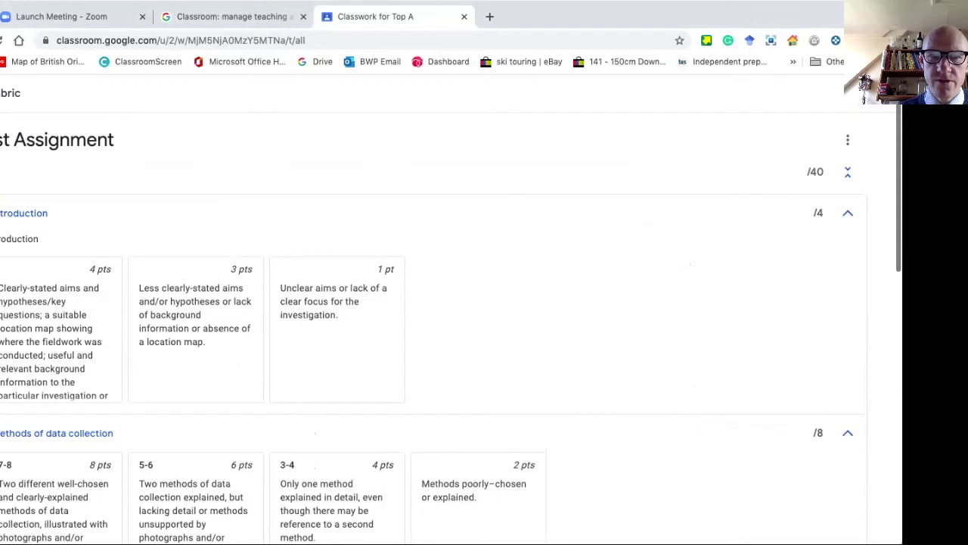
{"action": "key", "text": "Escape"}
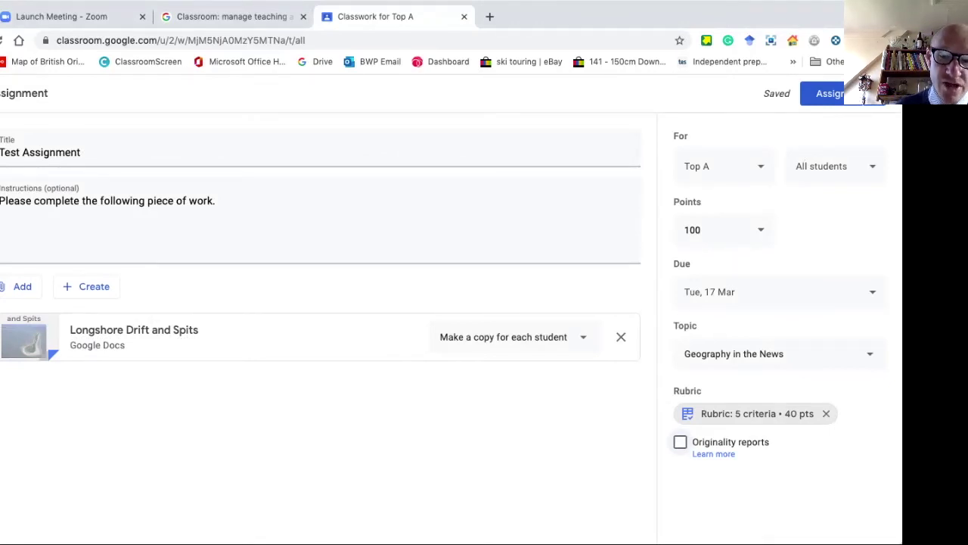
Step: Enable originality reports for the Test Assignment and assign it to Top A
{"action": "left_click", "coordinate": [680, 442]}
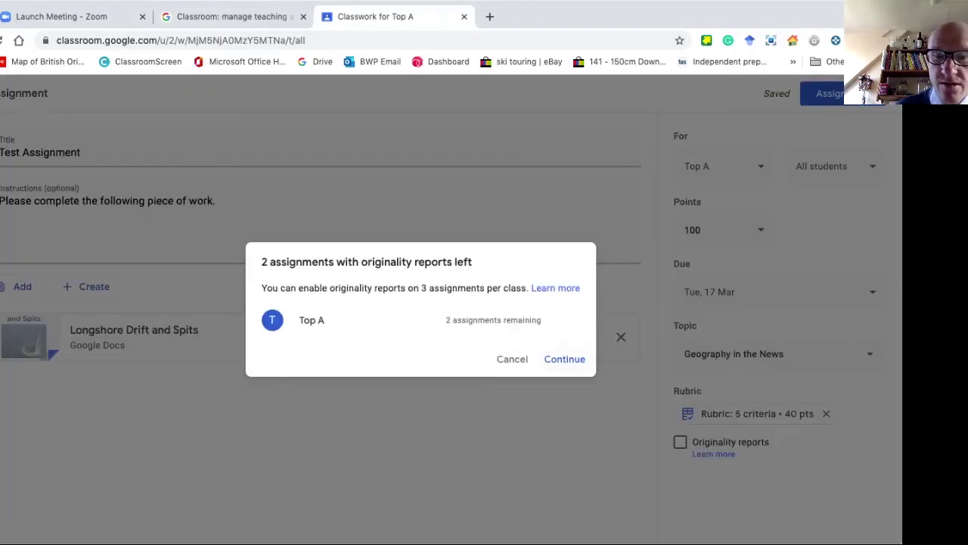
{"action": "left_click", "coordinate": [564, 359]}
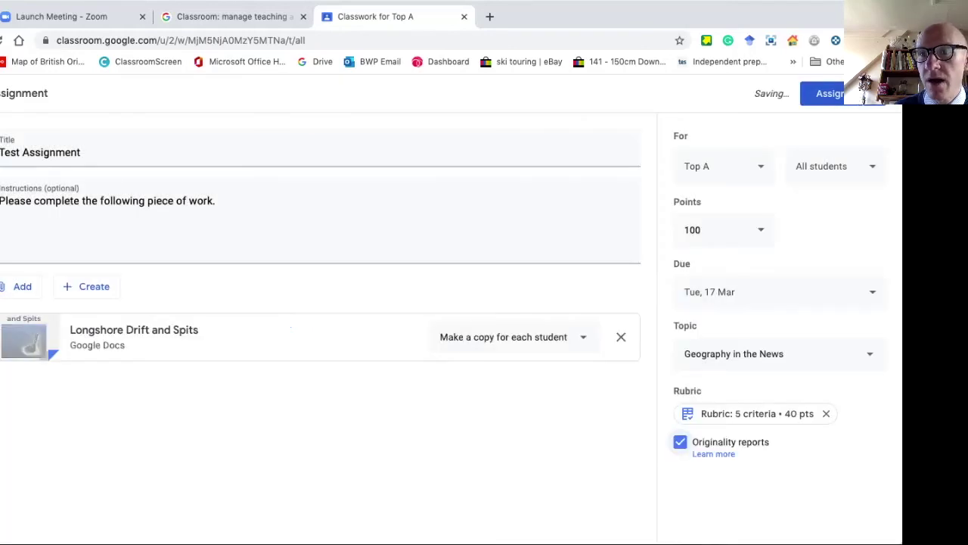
{"action": "left_click", "coordinate": [830, 93]}
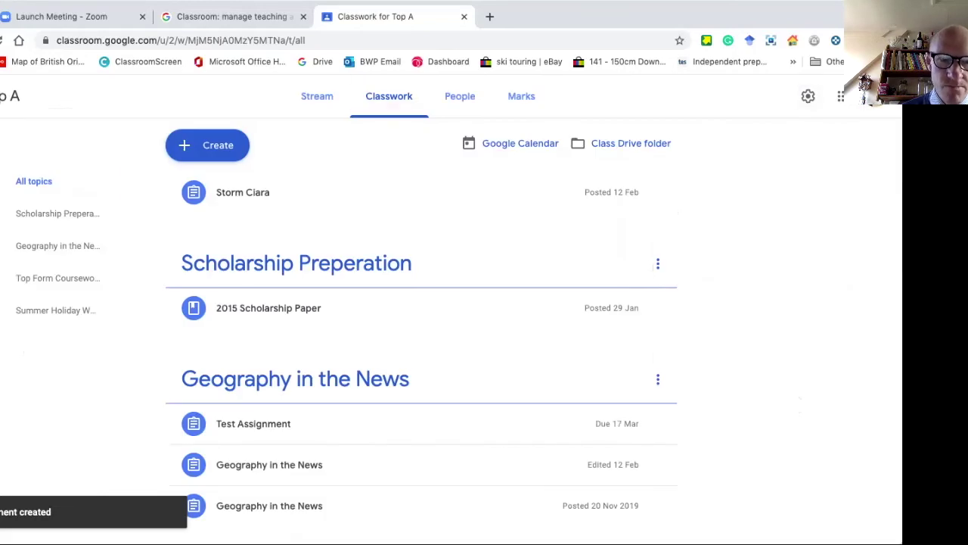
Step: Check the Test Assignment post in the Top A stream and return to the classwork list
{"action": "left_click", "coordinate": [316, 96]}
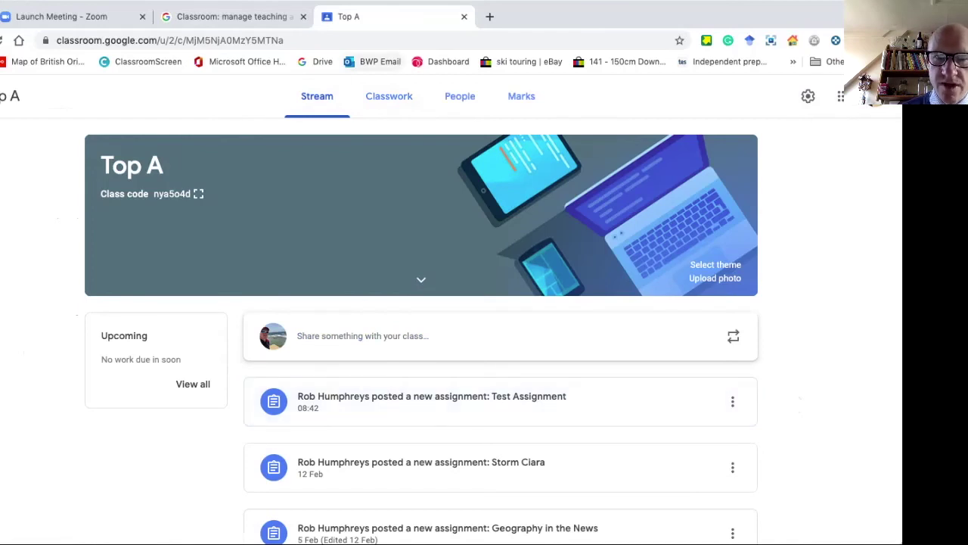
{"action": "left_click", "coordinate": [389, 96]}
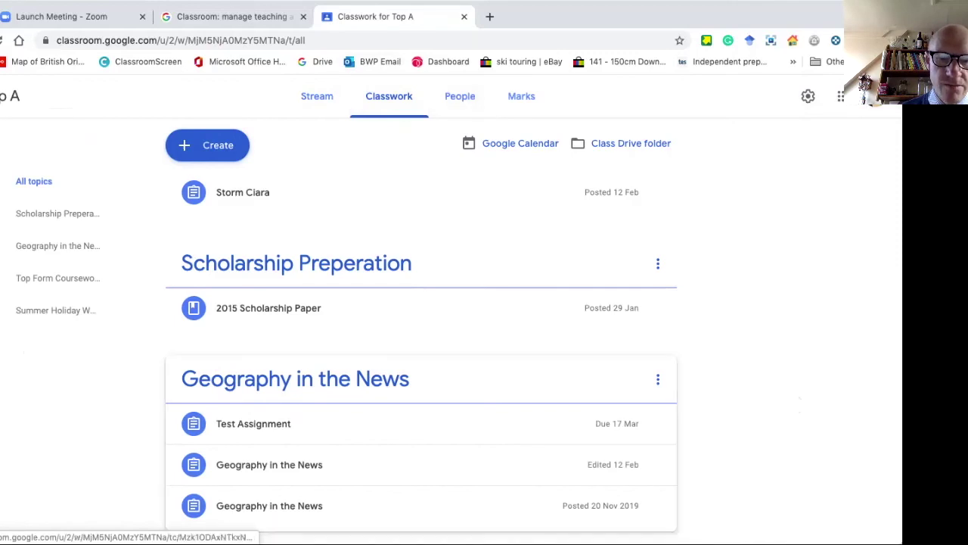
Step: Find Top Form Coursework Submission under the Top Form Coursework topic and open its student work overview
{"action": "scroll", "coordinate": [421, 325], "scroll_direction": "down", "scroll_amount": 2}
{"action": "scroll", "coordinate": [421, 350], "scroll_direction": "down", "scroll_amount": 2}
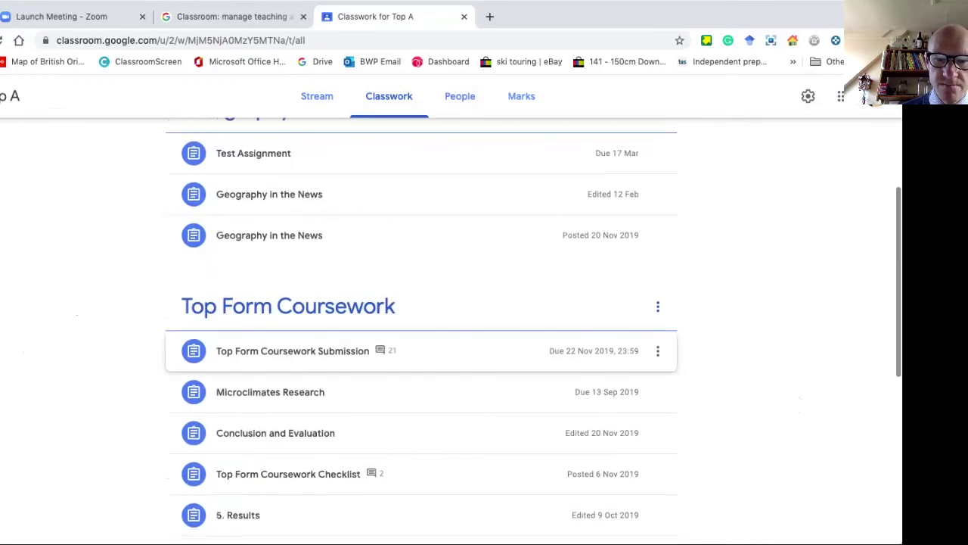
{"action": "left_click", "coordinate": [421, 350]}
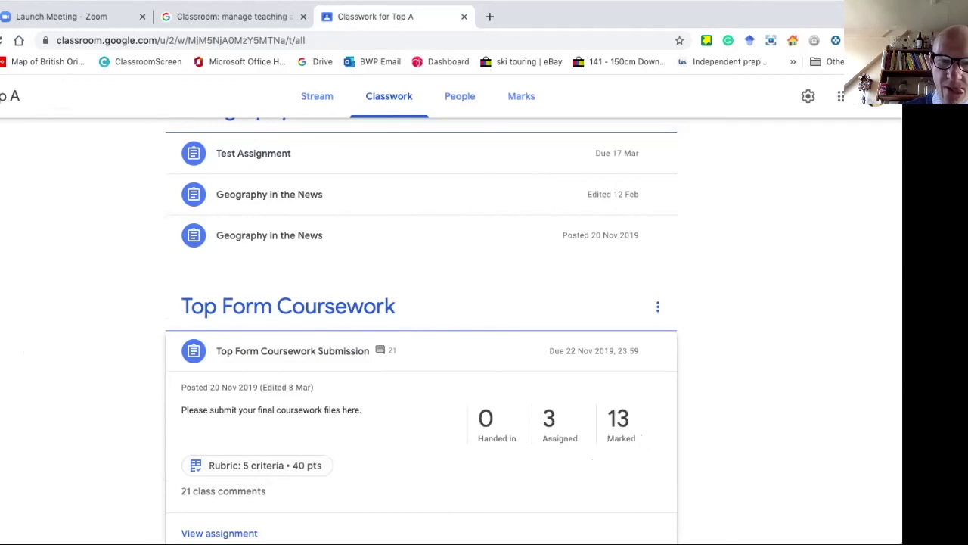
{"action": "scroll", "coordinate": [420, 325], "scroll_direction": "up", "scroll_amount": 1}
{"action": "scroll", "coordinate": [420, 325], "scroll_direction": "down", "scroll_amount": 2}
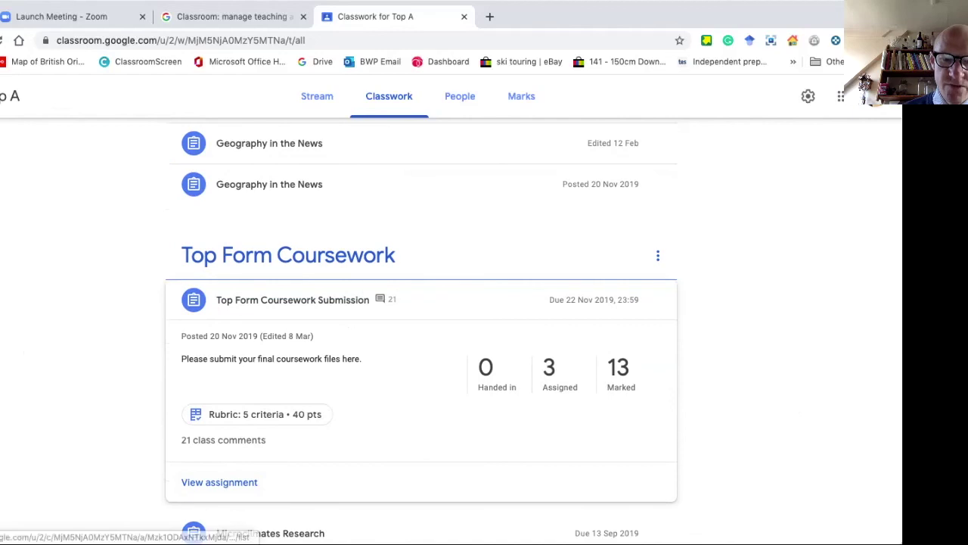
{"action": "left_click", "coordinate": [220, 482]}
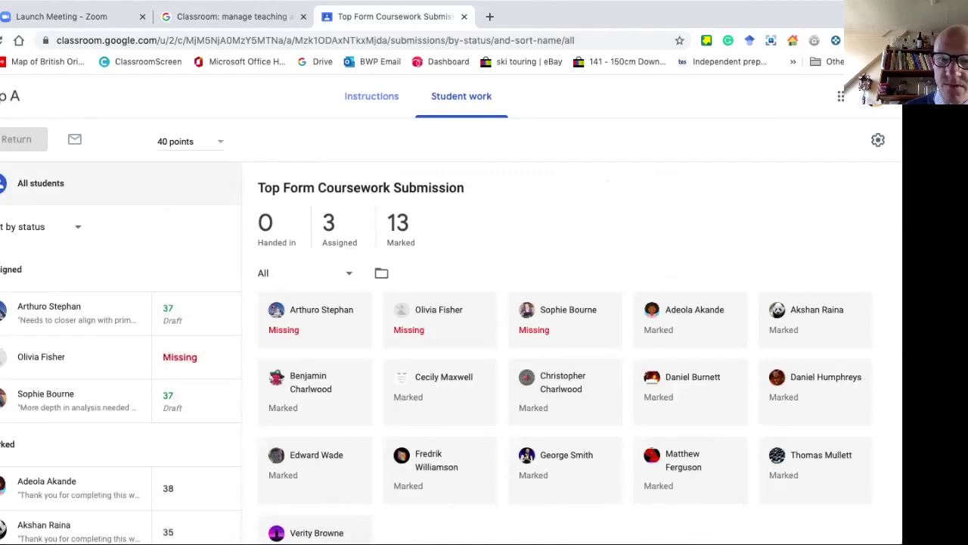
Step: Look through the list of students' marks and view the rubric results of two marked students
{"action": "scroll", "coordinate": [121, 356], "scroll_direction": "down", "scroll_amount": 1}
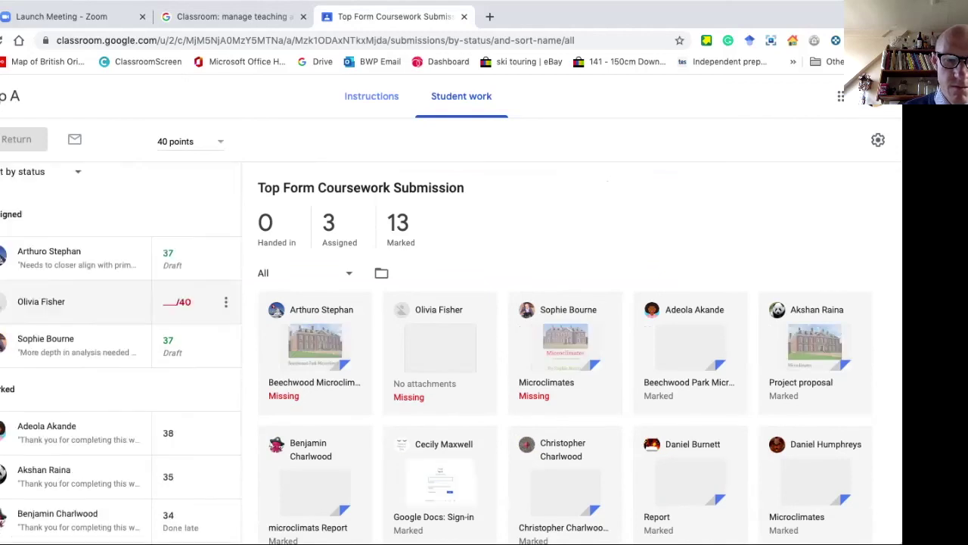
{"action": "scroll", "coordinate": [121, 325], "scroll_direction": "down", "scroll_amount": 4}
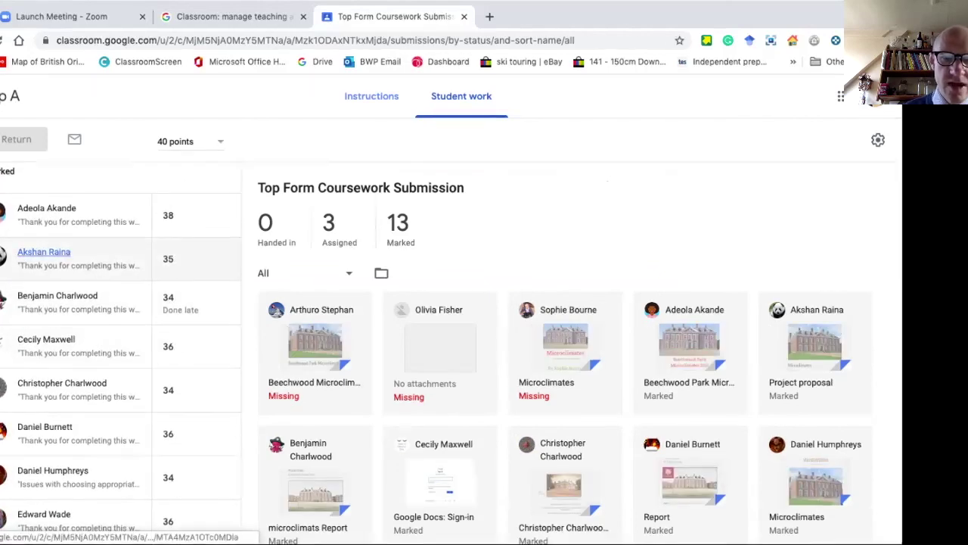
{"action": "left_click", "coordinate": [44, 251]}
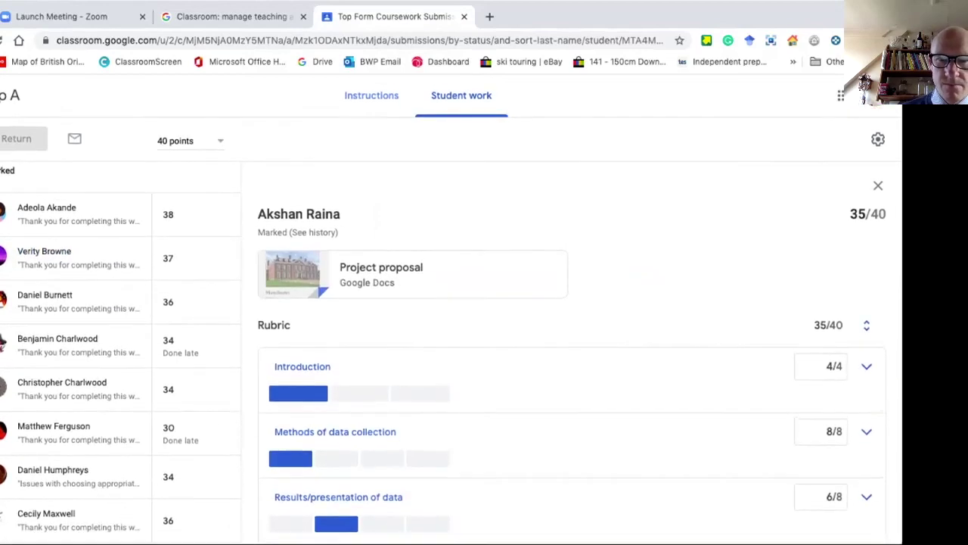
{"action": "left_click", "coordinate": [57, 339]}
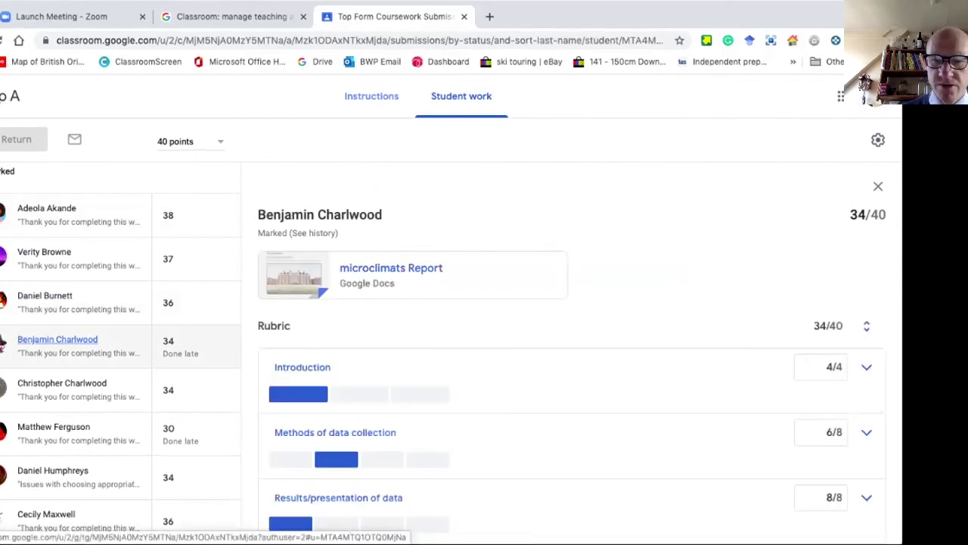
Step: Open the submitted microclimats Report for marking and examine its rubric scores and private comments
{"action": "left_click", "coordinate": [391, 269]}
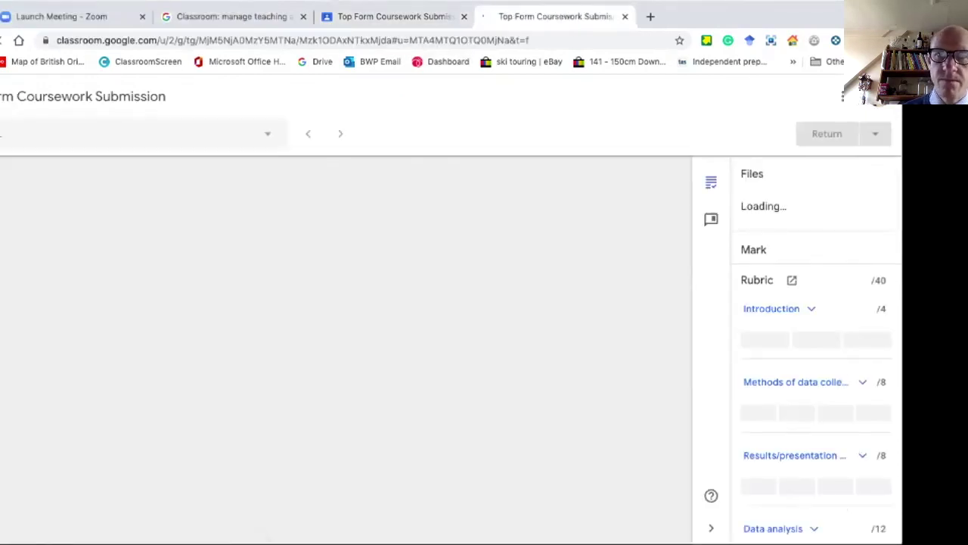
{"action": "scroll", "coordinate": [815, 340], "scroll_direction": "down", "scroll_amount": 2}
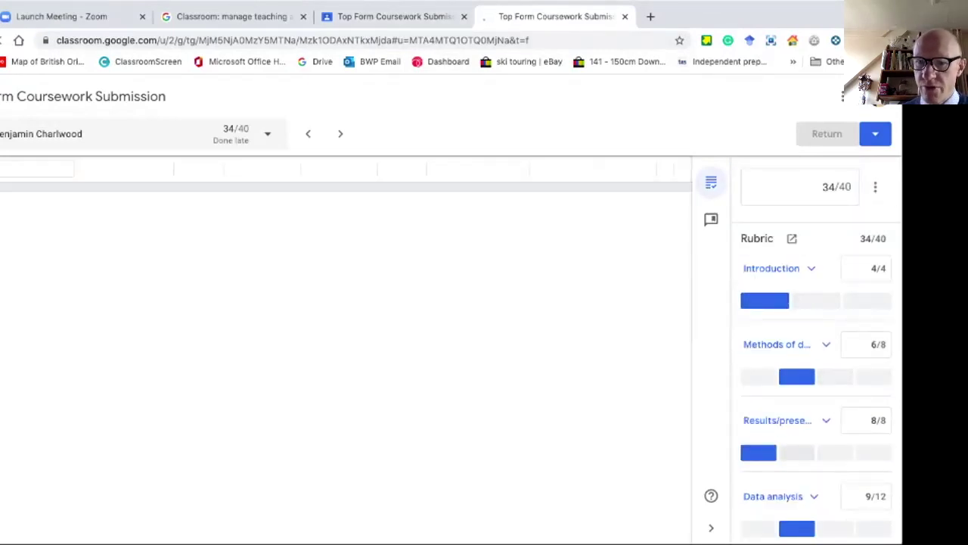
{"action": "scroll", "coordinate": [797, 461], "scroll_direction": "down", "scroll_amount": 2}
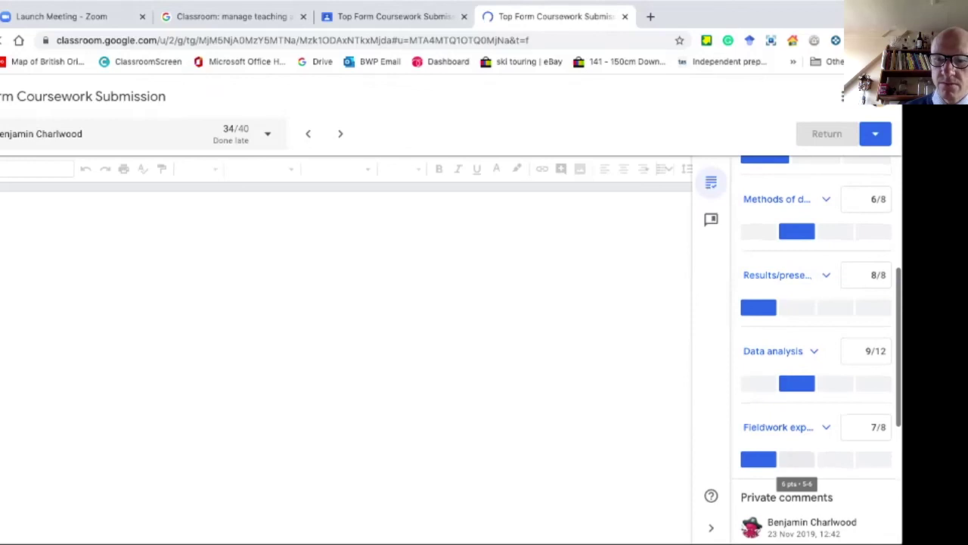
{"action": "scroll", "coordinate": [797, 462], "scroll_direction": "down", "scroll_amount": 2}
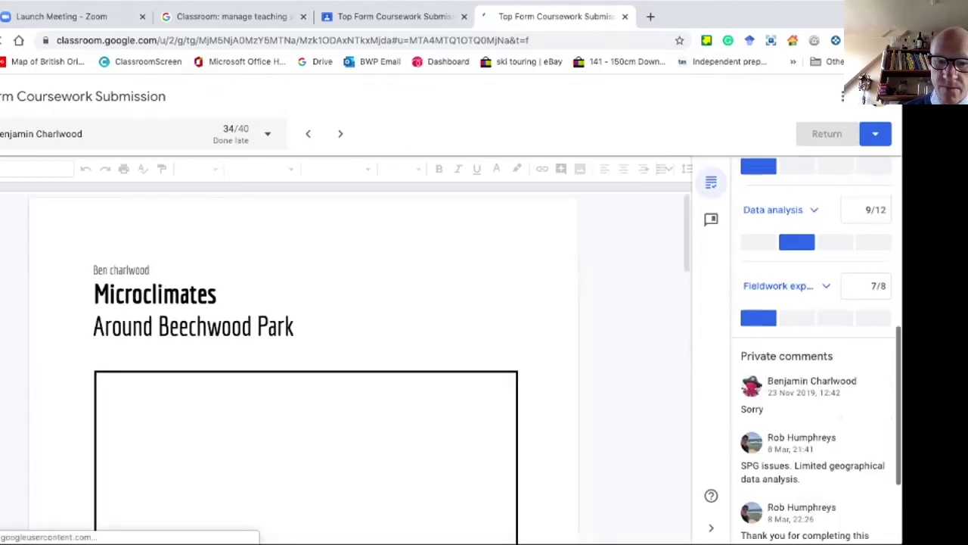